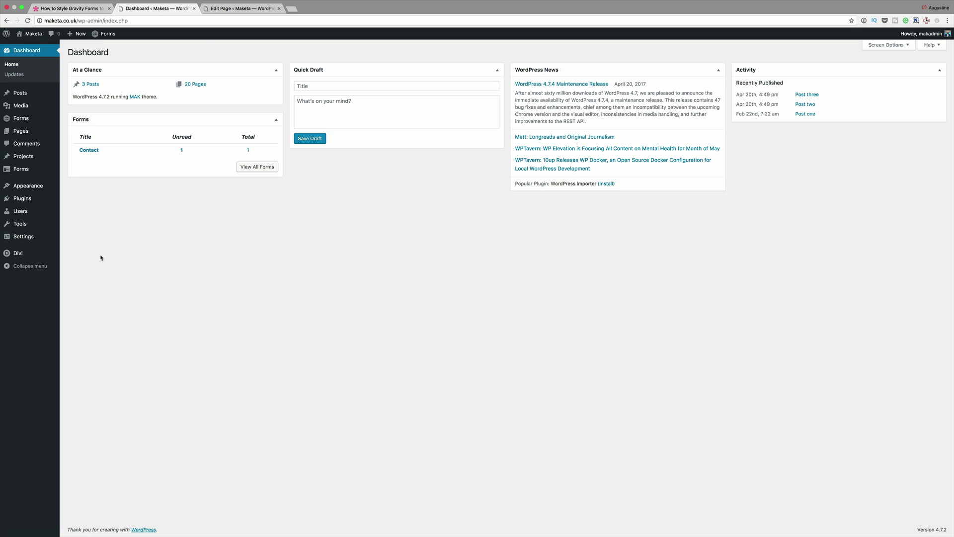
- Create a new Gravity Forms form titled "gravity"
{"action": "mouse_move", "coordinate": [45, 120]}
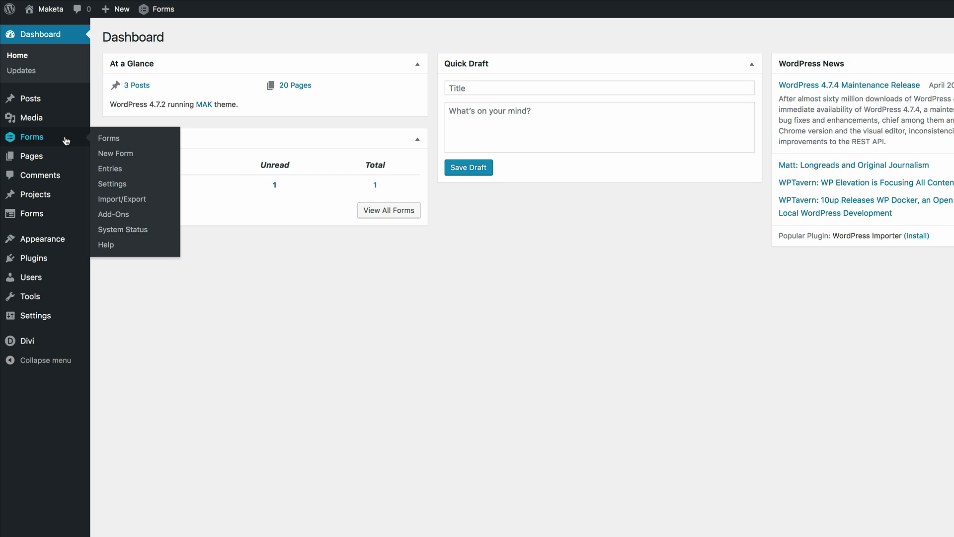
{"action": "left_click", "coordinate": [115, 139]}
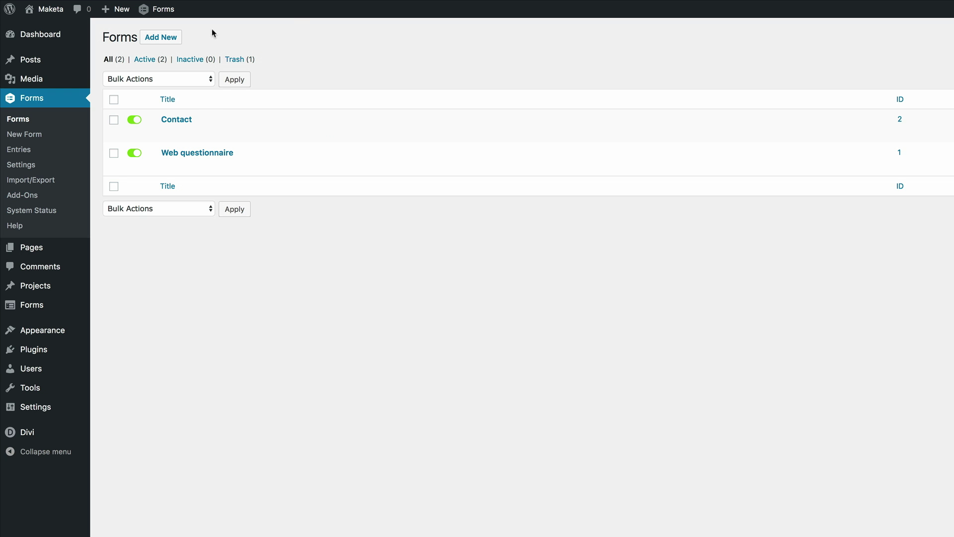
{"action": "left_click", "coordinate": [162, 39]}
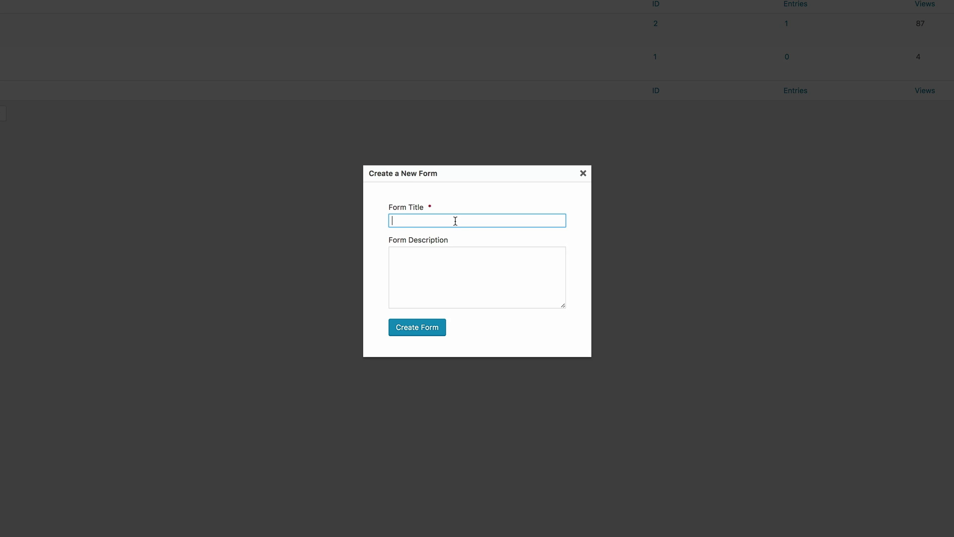
{"action": "type", "text": "gravity"}
{"action": "left_click", "coordinate": [431, 331]}
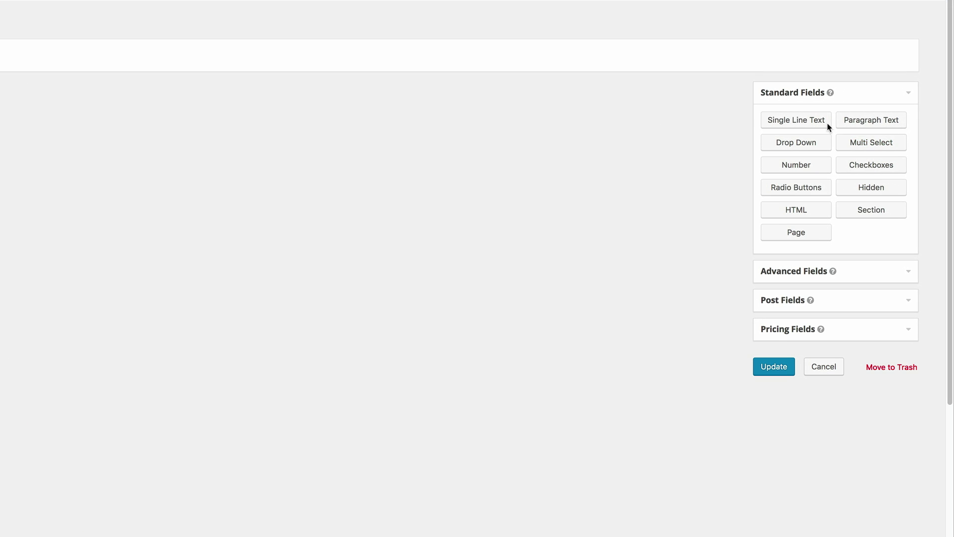
- Add Name, Email and Paragraph Text fields to the gravity form
{"action": "left_click", "coordinate": [796, 273]}
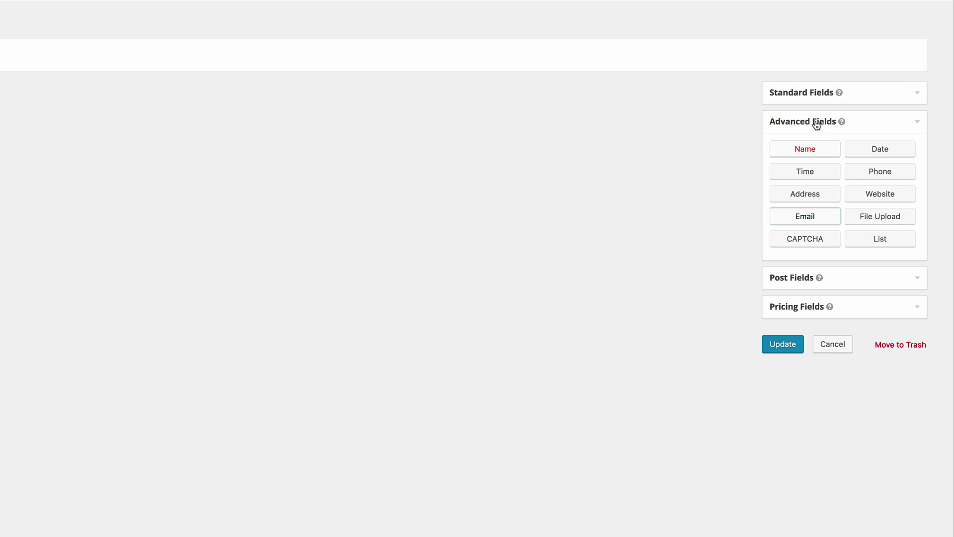
{"action": "left_click", "coordinate": [805, 96]}
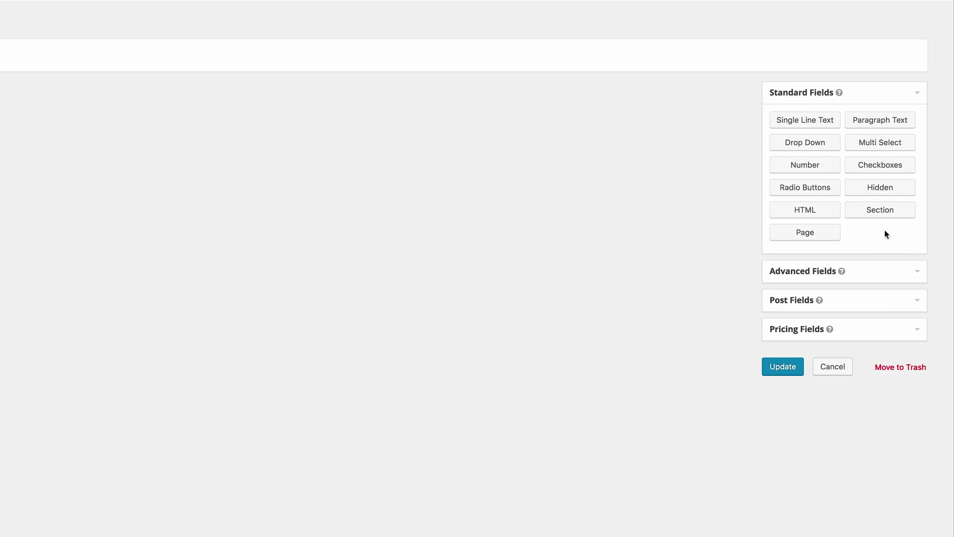
{"action": "left_click", "coordinate": [887, 124]}
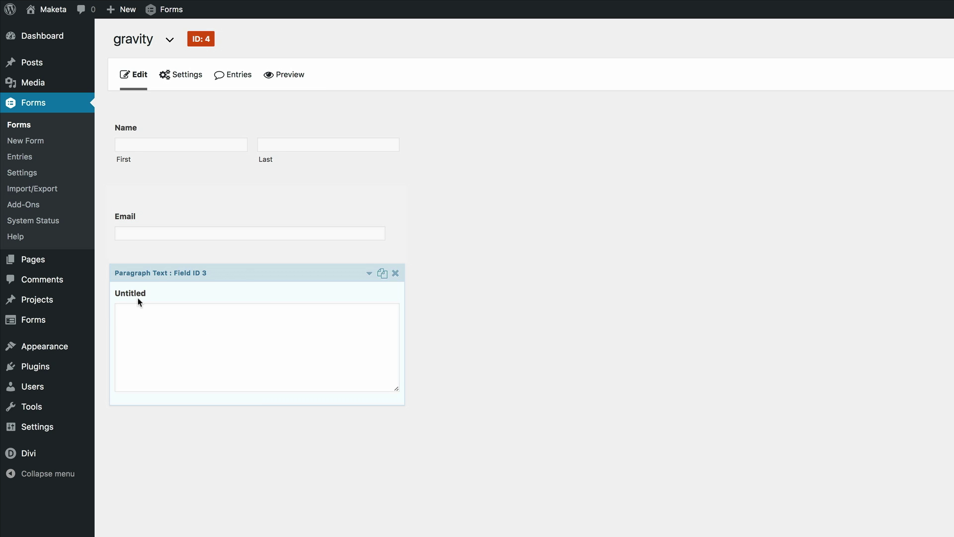
- Set the paragraph text field's label to "Message"
{"action": "left_click", "coordinate": [243, 276]}
{"action": "scroll", "coordinate": [240, 375], "scroll_direction": "down", "scroll_amount": 5}
{"action": "left_click", "coordinate": [193, 213]}
{"action": "double_click", "coordinate": [193, 214]}
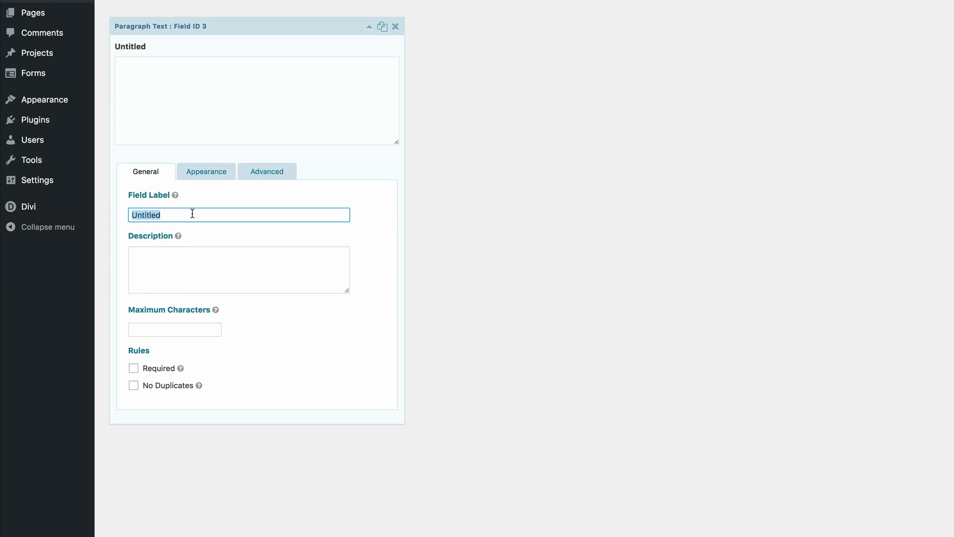
{"action": "type", "text": "Message"}
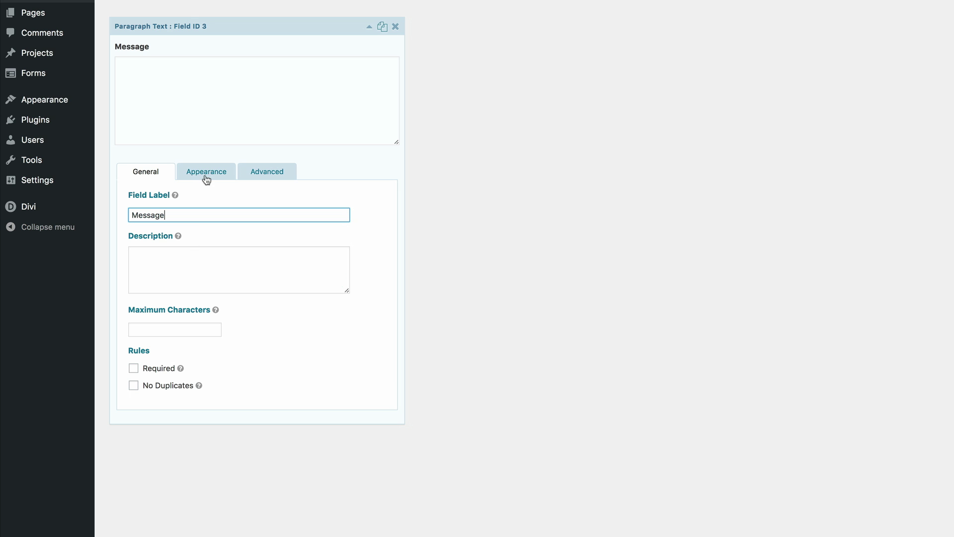
- Copy the paragraph text field's label into its placeholder so it reads "Message"
{"action": "double_click", "coordinate": [174, 216]}
{"action": "key", "text": "super+c"}
{"action": "left_click", "coordinate": [204, 173]}
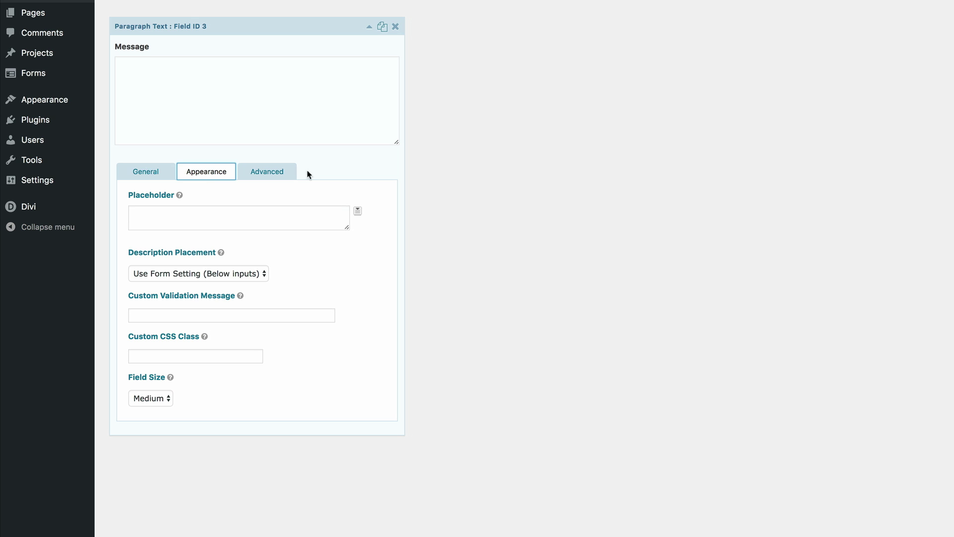
{"action": "left_click", "coordinate": [154, 215]}
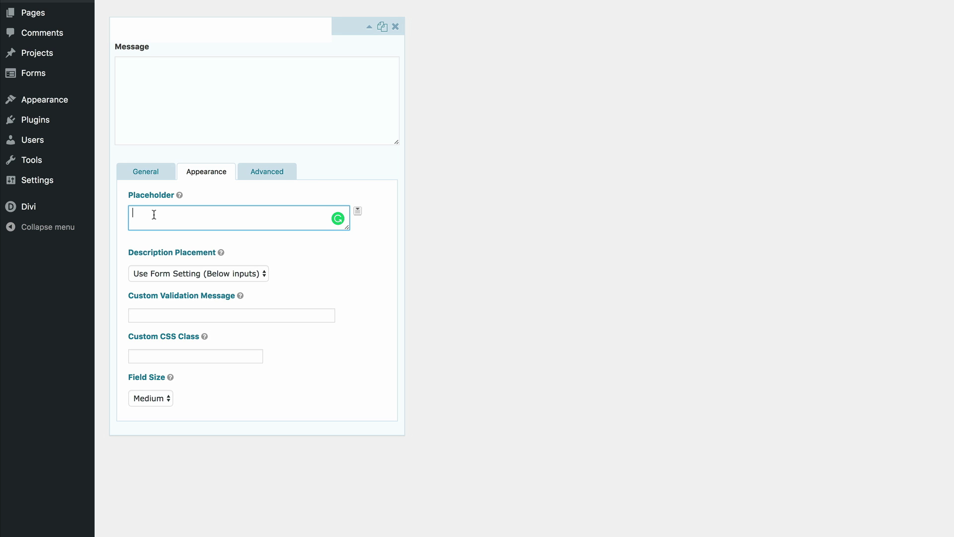
{"action": "key", "text": "super+v"}
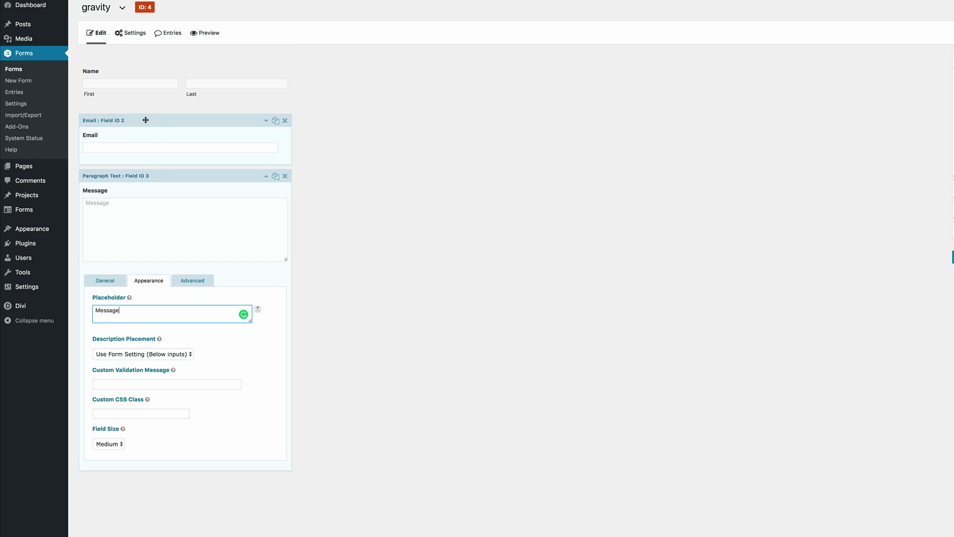
- Set the Email field's placeholder to "Email"
{"action": "left_click", "coordinate": [149, 122]}
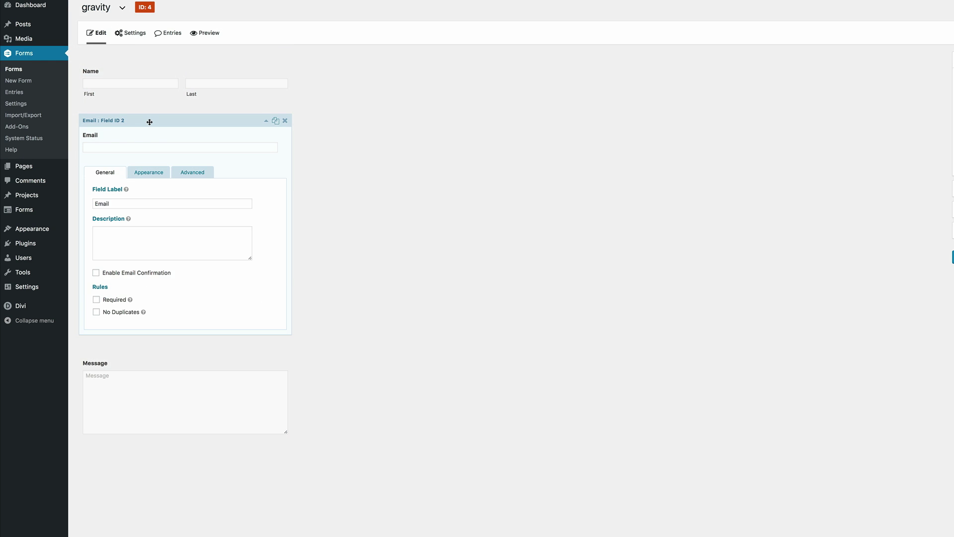
{"action": "left_click", "coordinate": [148, 174]}
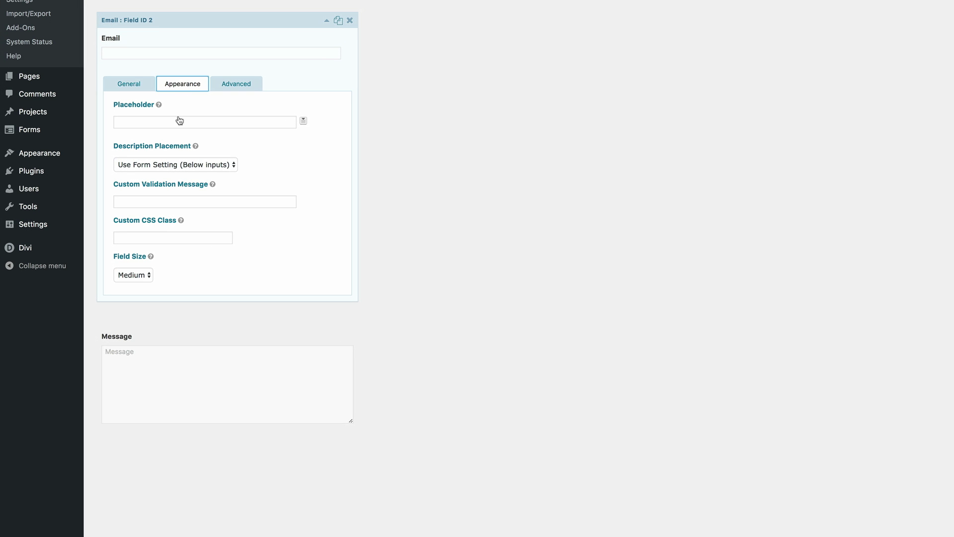
{"action": "left_click", "coordinate": [172, 123]}
{"action": "type", "text": "Email"}
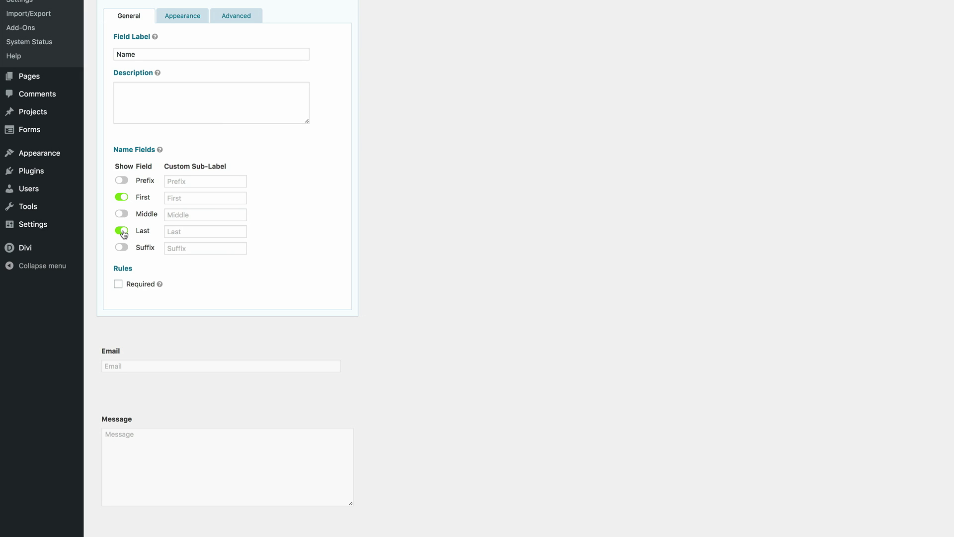
- Hide the Last part of the Name field and set the First placeholder to "Name"
{"action": "left_click", "coordinate": [122, 231]}
{"action": "left_click", "coordinate": [182, 15]}
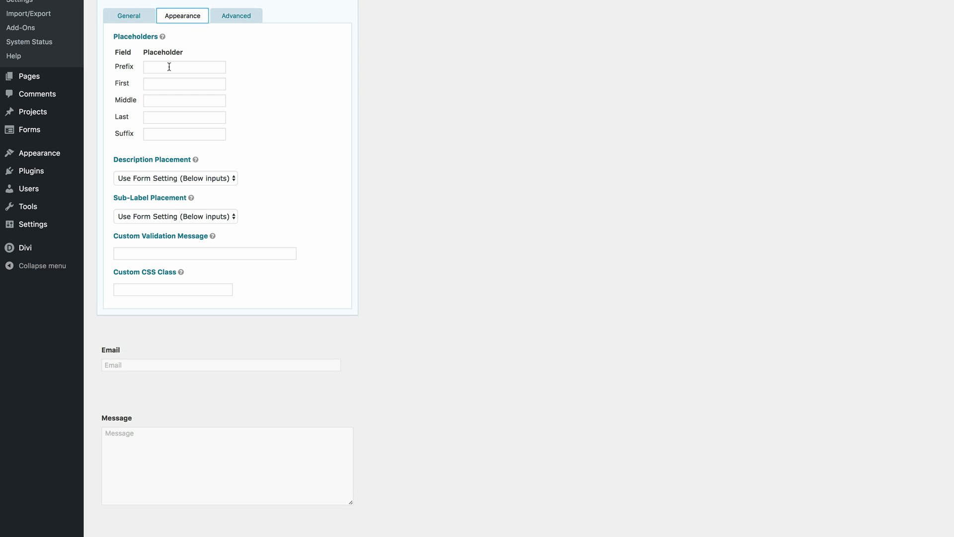
{"action": "scroll", "coordinate": [161, 221], "scroll_direction": "up", "scroll_amount": 3}
{"action": "left_click", "coordinate": [162, 221]}
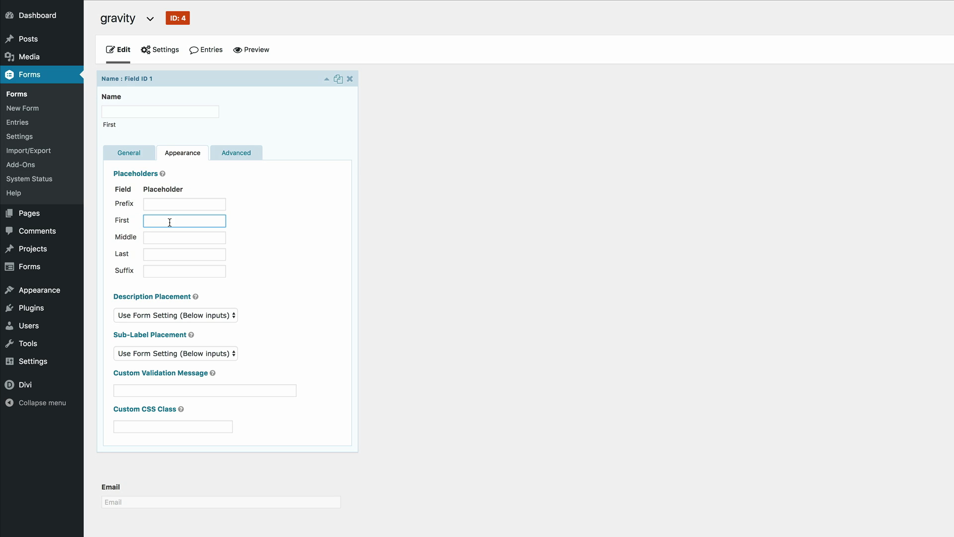
{"action": "type", "text": "Name"}
{"action": "left_click", "coordinate": [235, 77]}
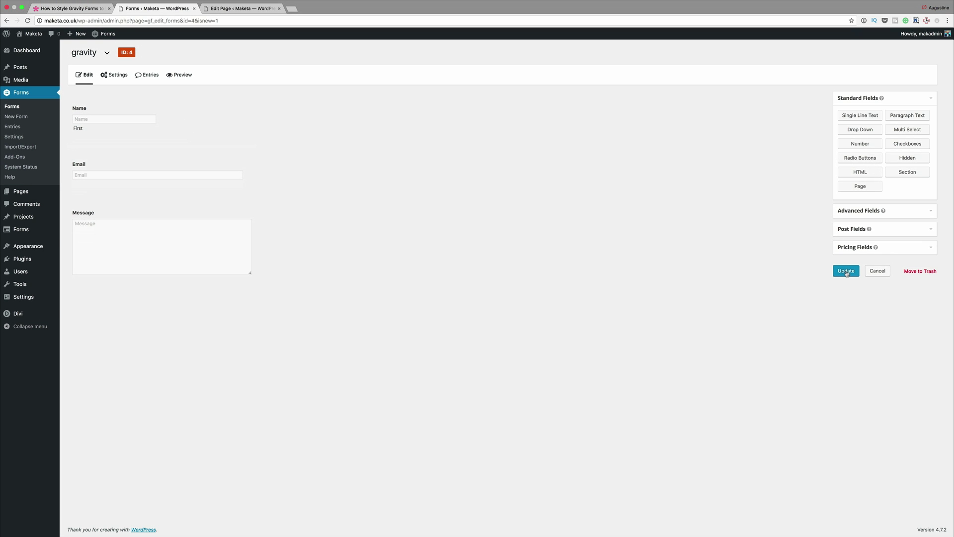
- Save the form and check its preview, returning to the form editor
{"action": "left_click", "coordinate": [847, 272]}
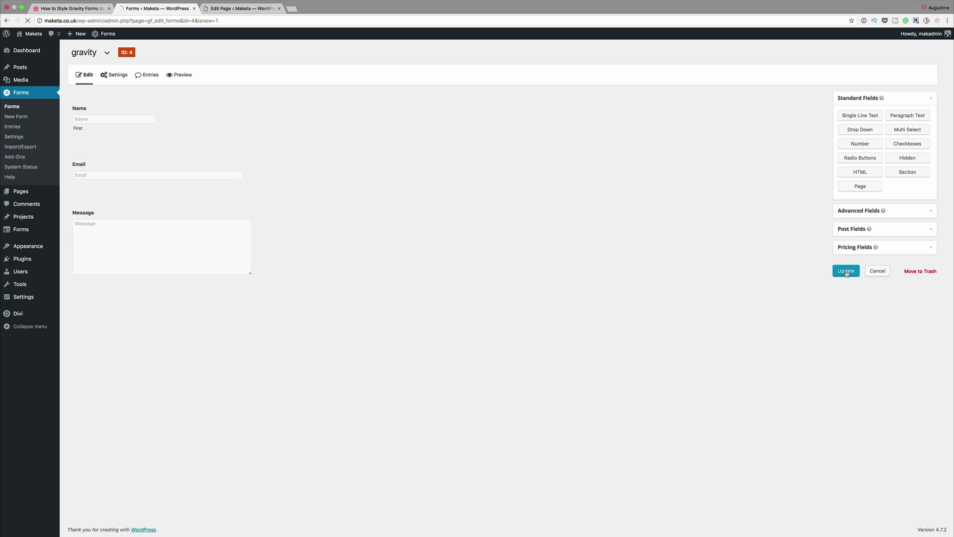
{"action": "left_click", "coordinate": [181, 75]}
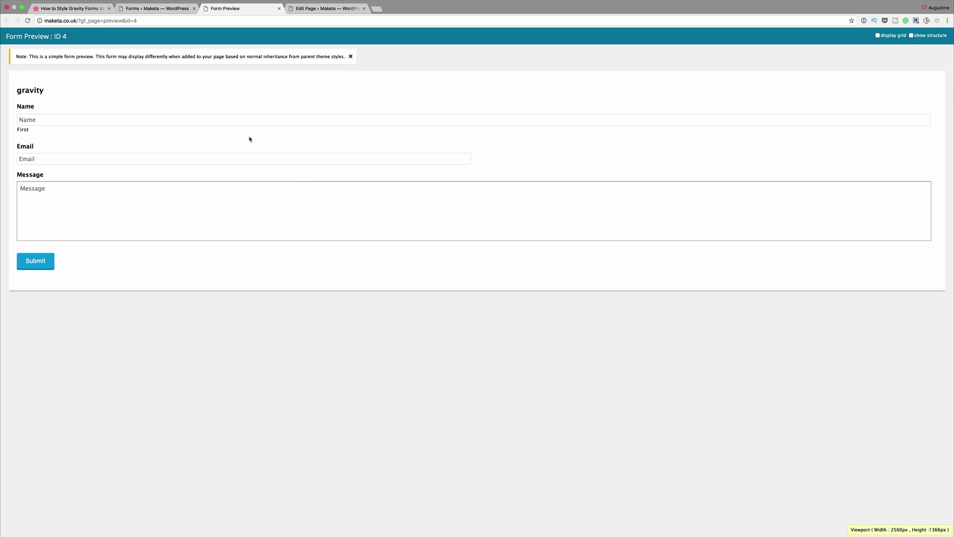
{"action": "key", "text": "ctrl+shift+Tab"}
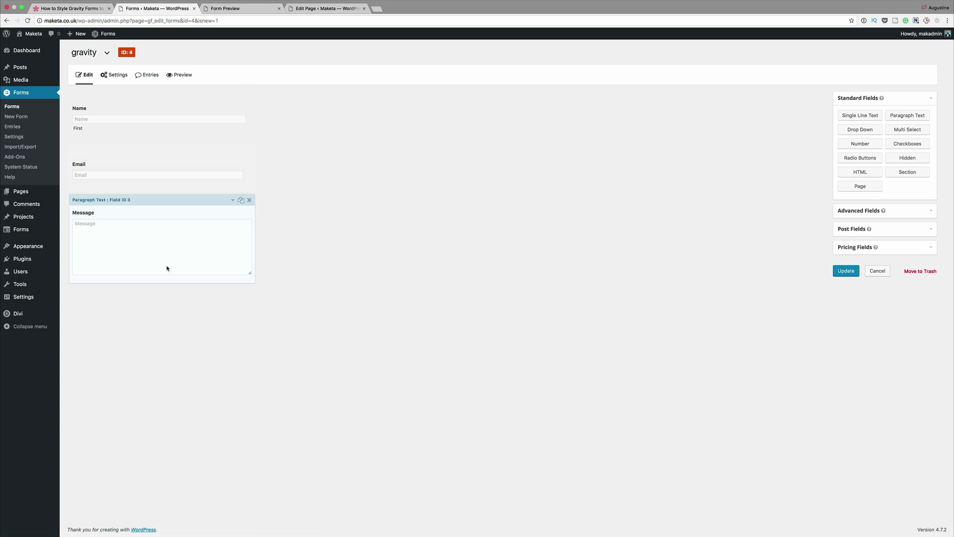
- Set the Name field's custom CSS class to gf_left_half
{"action": "left_click", "coordinate": [140, 96]}
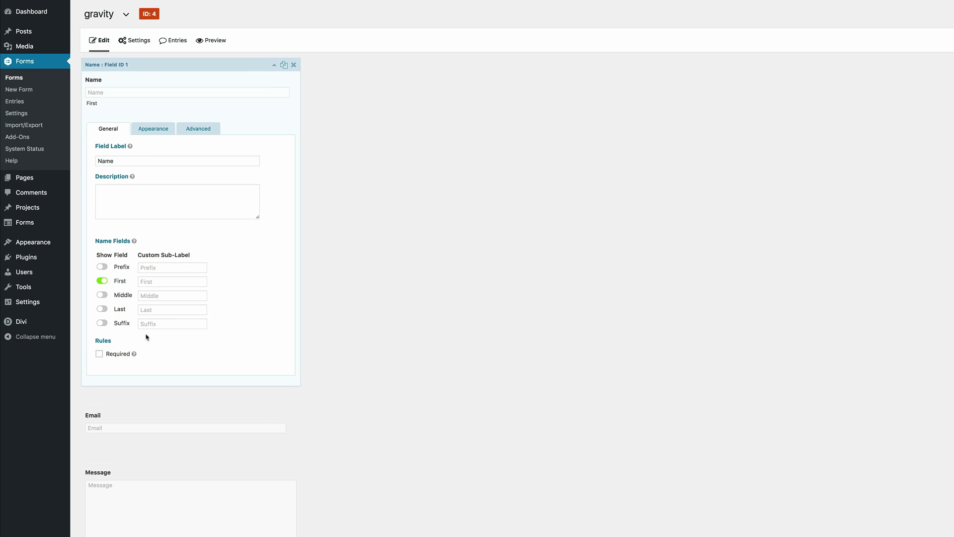
{"action": "left_click", "coordinate": [158, 130]}
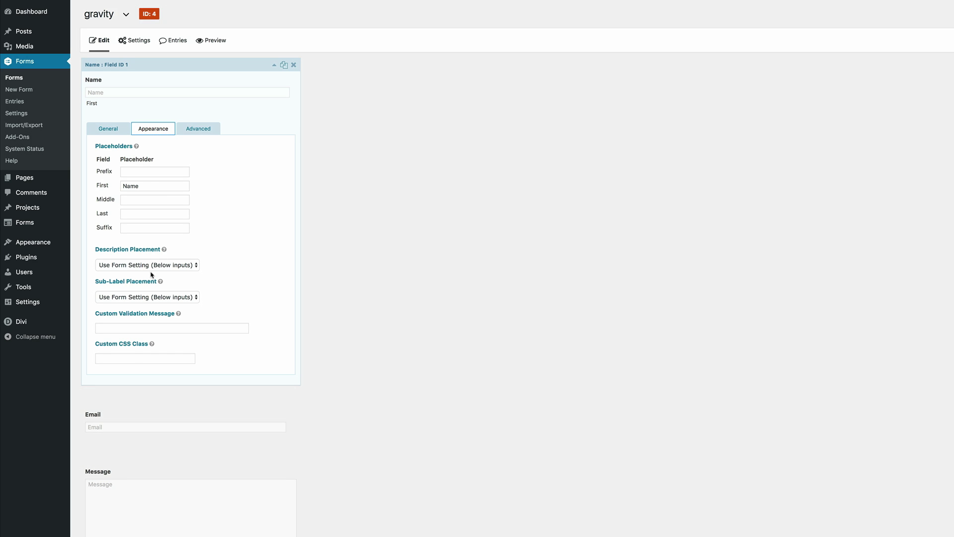
{"action": "left_click", "coordinate": [128, 359]}
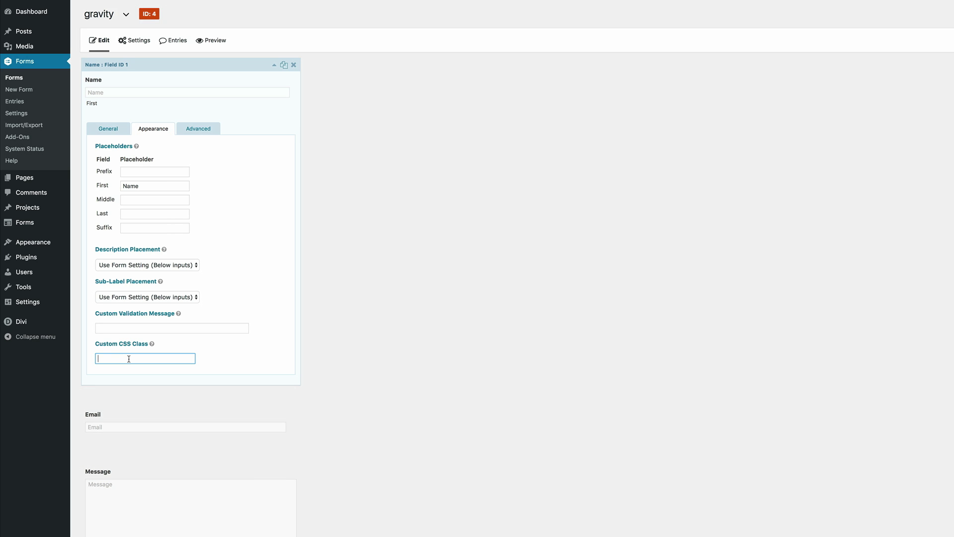
{"action": "type", "text": "gf_left_half"}
{"action": "left_click", "coordinate": [186, 62]}
- Set the Email field's custom CSS class to gf_right_half and save the form
{"action": "left_click", "coordinate": [141, 151]}
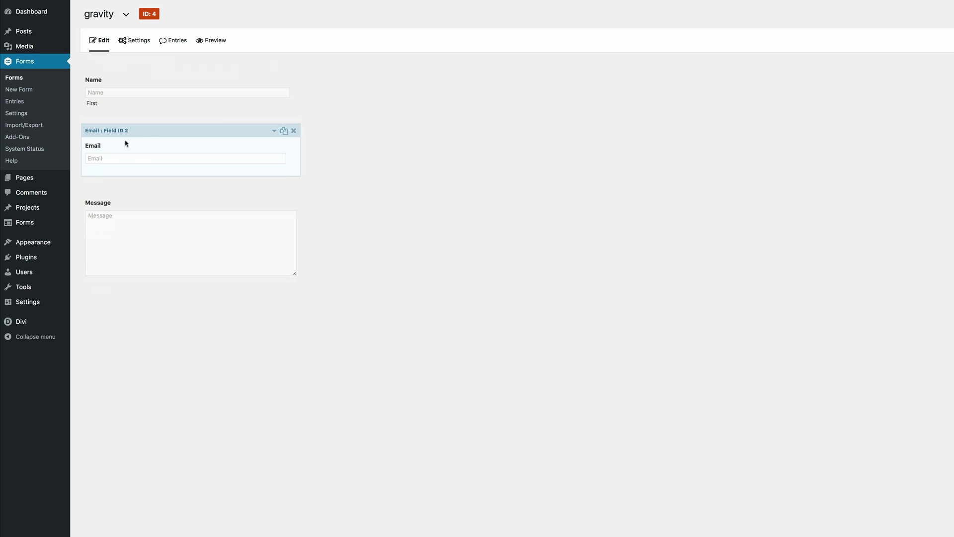
{"action": "left_click", "coordinate": [155, 131]}
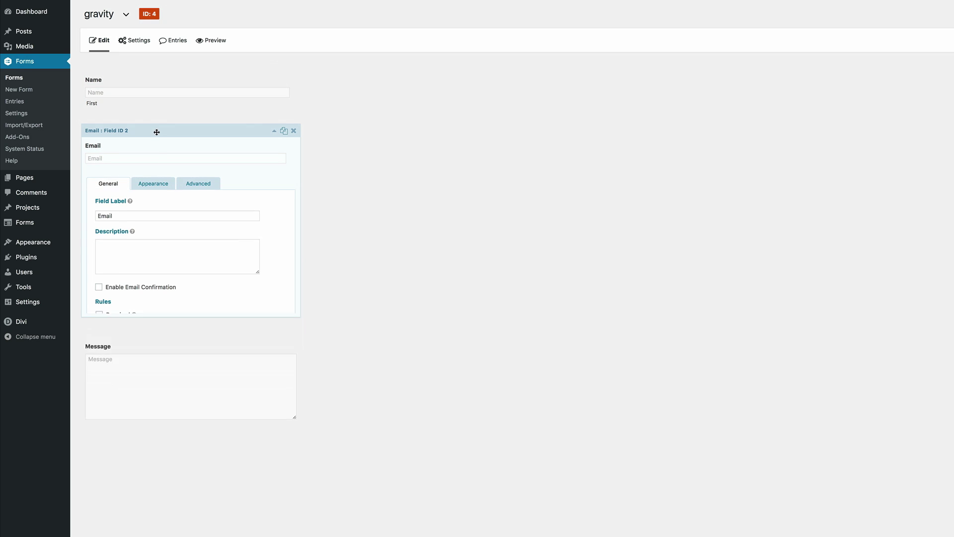
{"action": "left_click", "coordinate": [153, 184]}
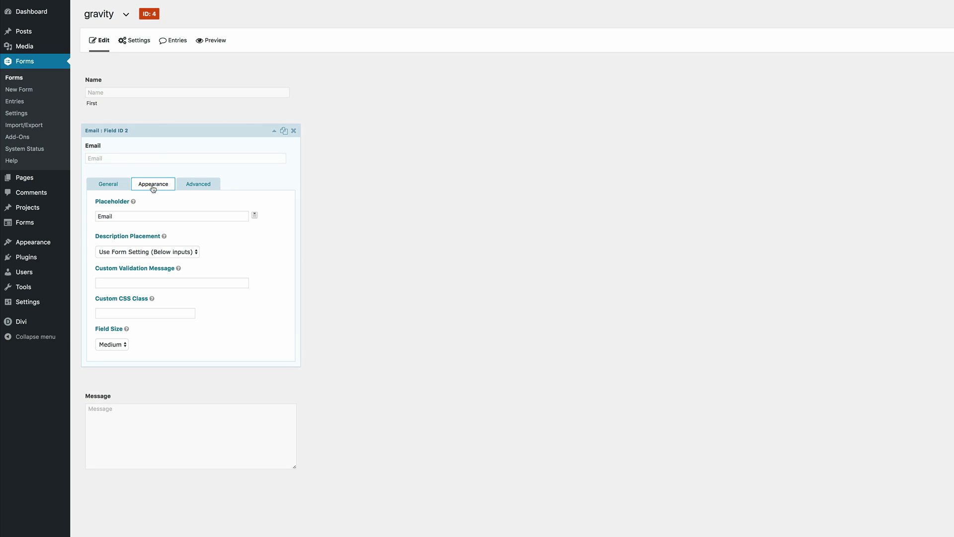
{"action": "left_click", "coordinate": [145, 312]}
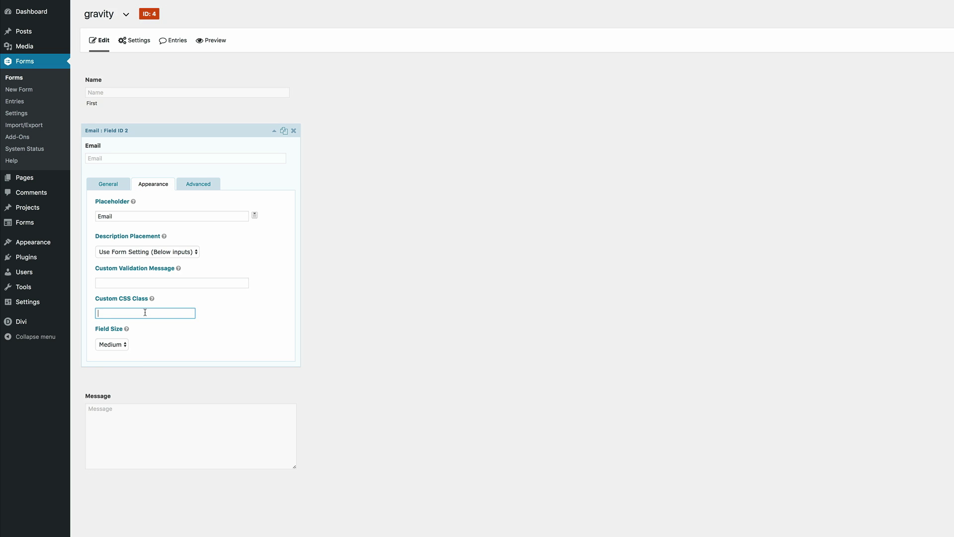
{"action": "type", "text": "gf_left_half"}
{"action": "left_click_drag", "start_coordinate": [116, 313], "coordinate": [106, 313]}
{"action": "mouse_move", "coordinate": [125, 330]}
{"action": "type", "text": "right"}
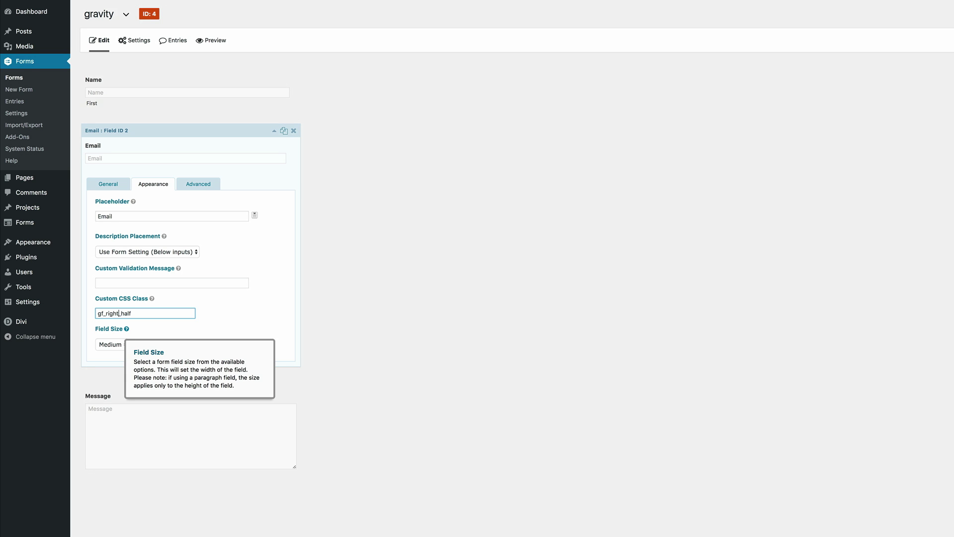
{"action": "left_click", "coordinate": [139, 361]}
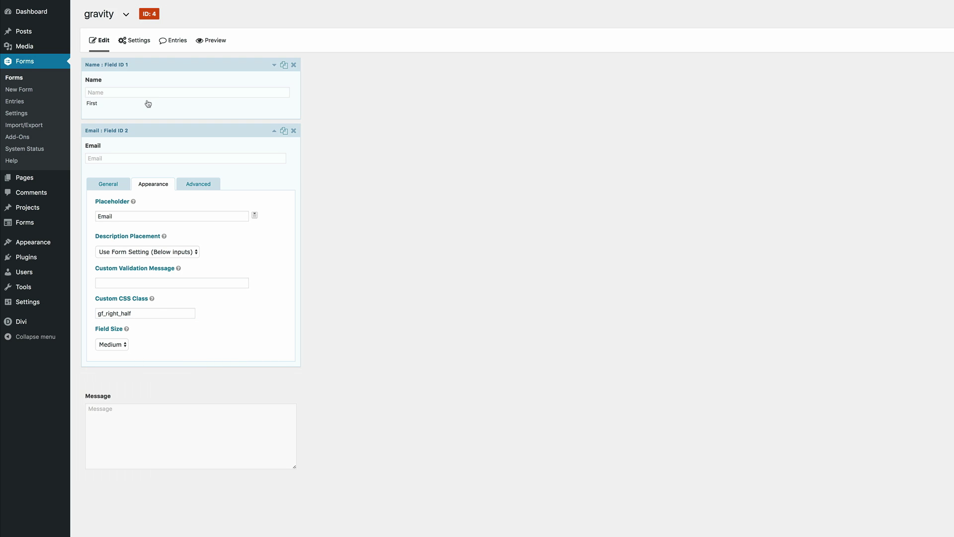
{"action": "left_click", "coordinate": [378, 323]}
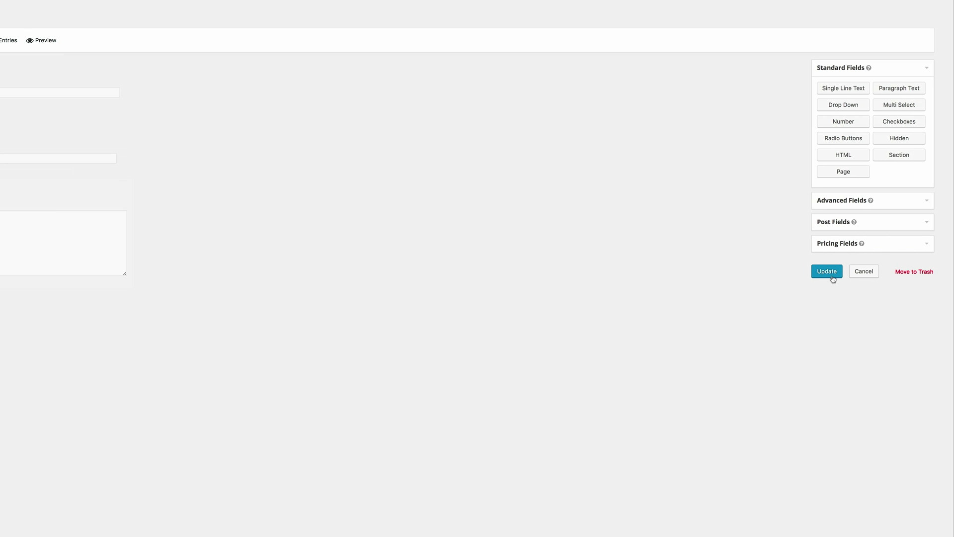
{"action": "left_click", "coordinate": [828, 275]}
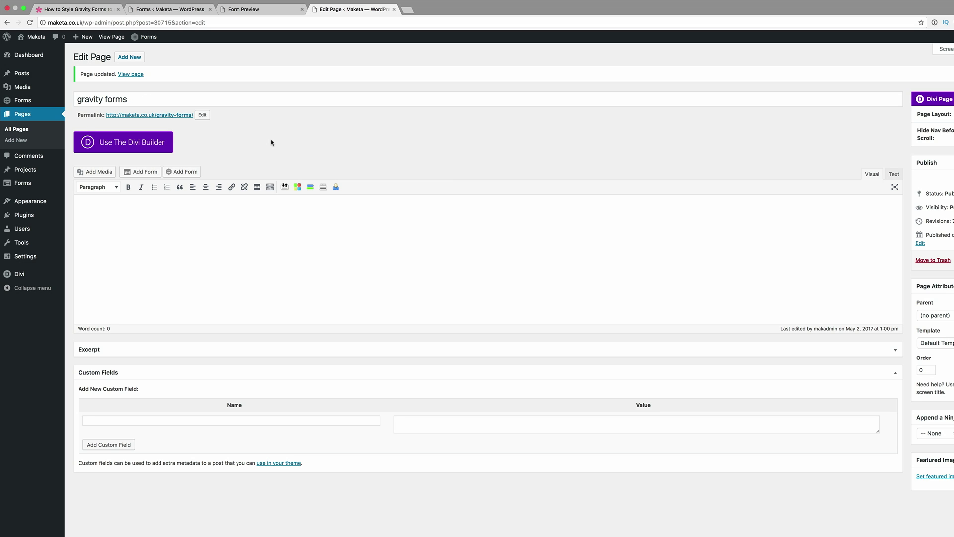
- Enable the Divi Builder on the "gravity forms" page and insert a full-width single-column row
{"action": "left_click", "coordinate": [130, 145]}
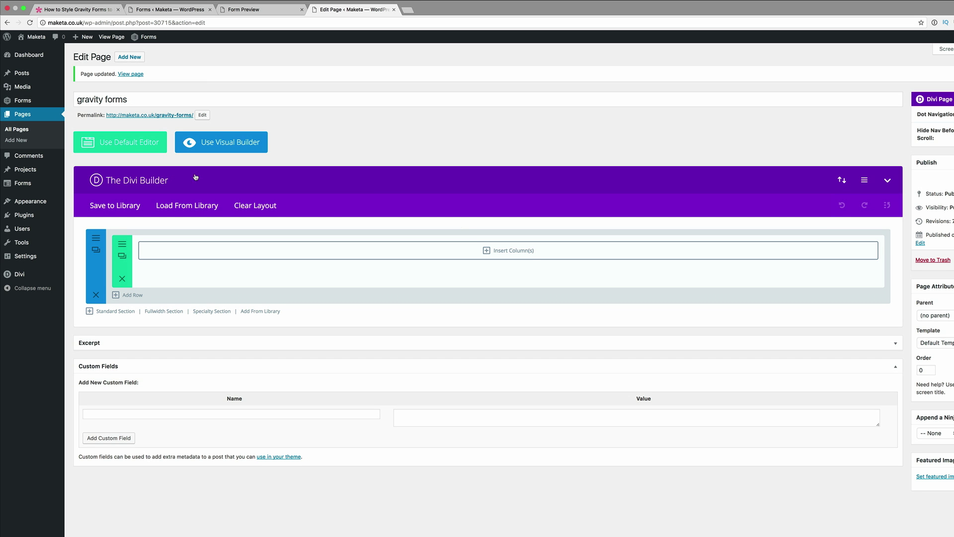
{"action": "left_click", "coordinate": [488, 251]}
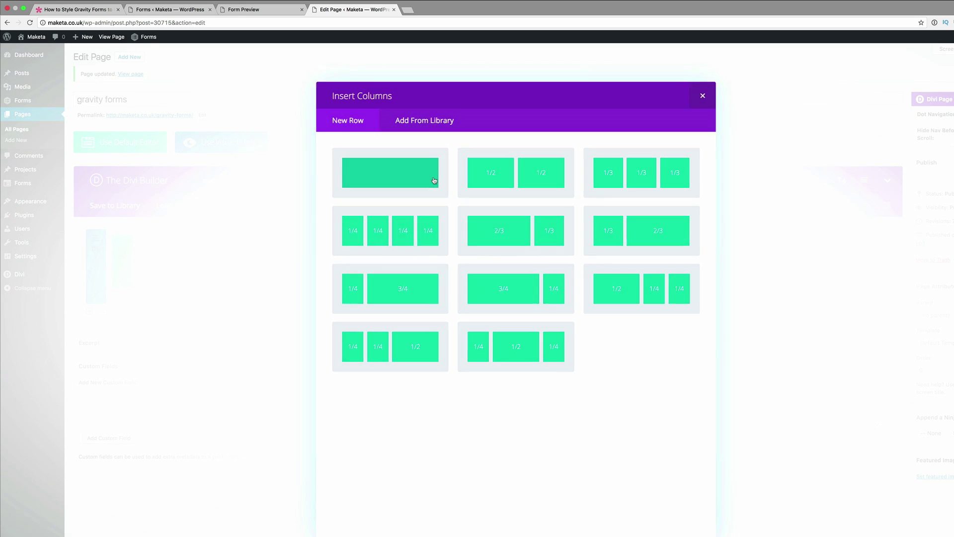
{"action": "left_click", "coordinate": [437, 180]}
- Add a Text module to the new single-column row
{"action": "left_click", "coordinate": [491, 254]}
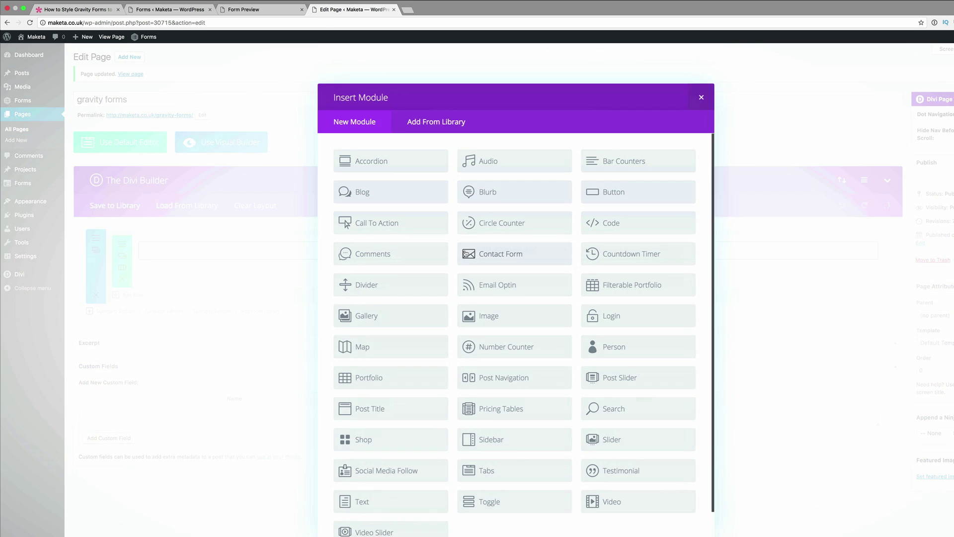
{"action": "scroll", "coordinate": [418, 320], "scroll_direction": "down", "scroll_amount": 1}
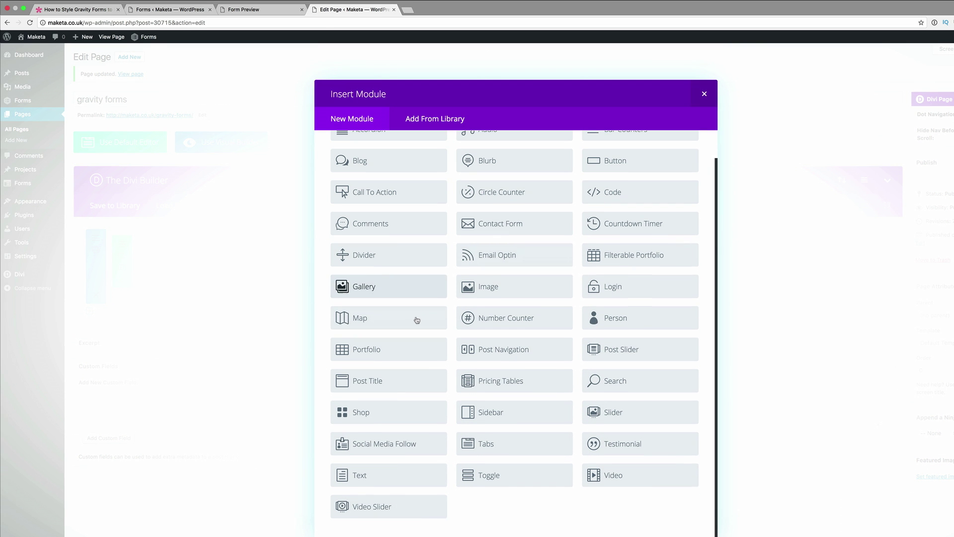
{"action": "left_click", "coordinate": [347, 477]}
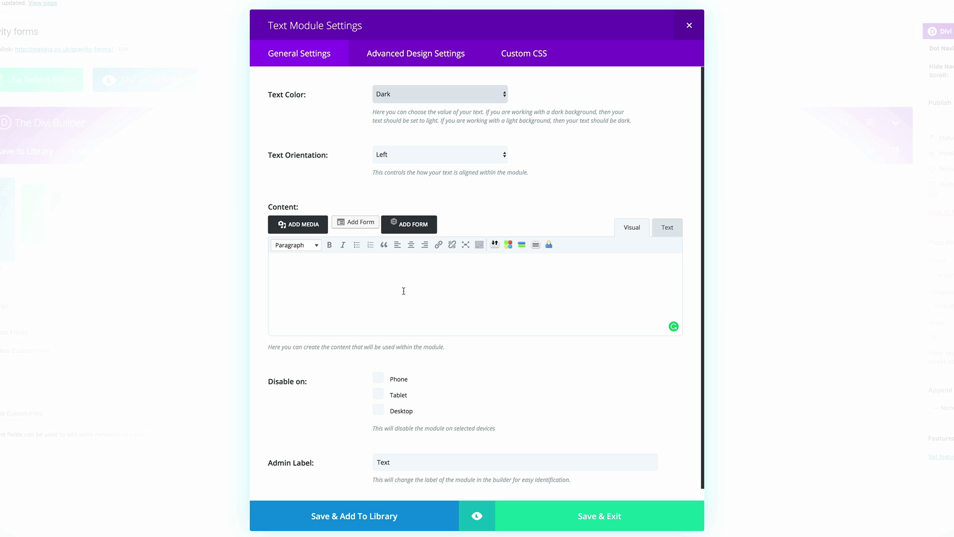
- Insert the "gravity" form into the text module's content with the form title and form description display turned off
{"action": "left_click", "coordinate": [417, 227]}
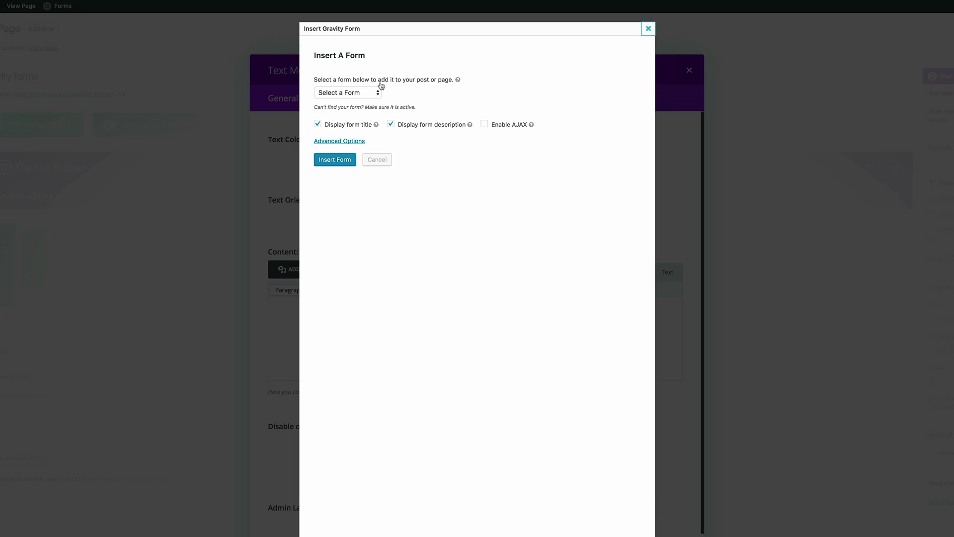
{"action": "left_click", "coordinate": [378, 95]}
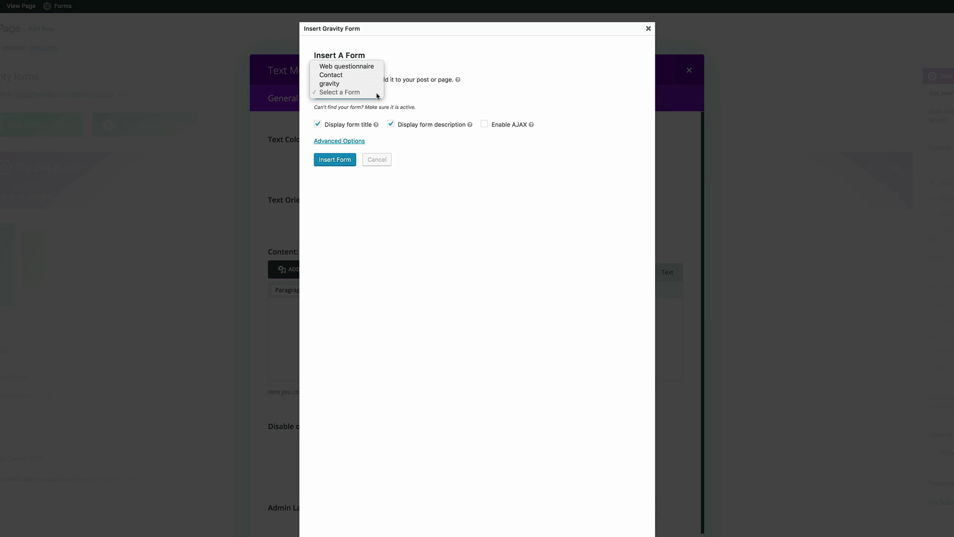
{"action": "left_click", "coordinate": [341, 86]}
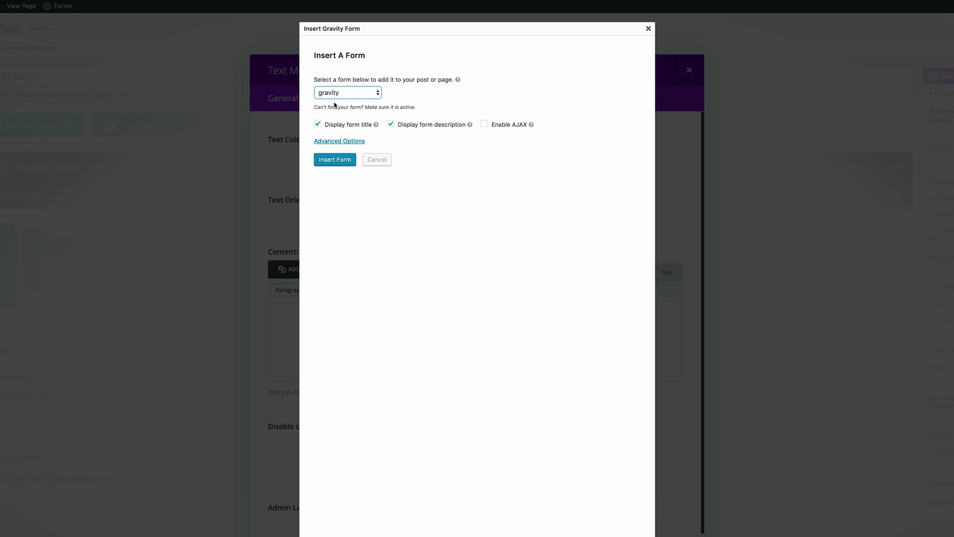
{"action": "left_click", "coordinate": [318, 127]}
{"action": "left_click", "coordinate": [392, 126]}
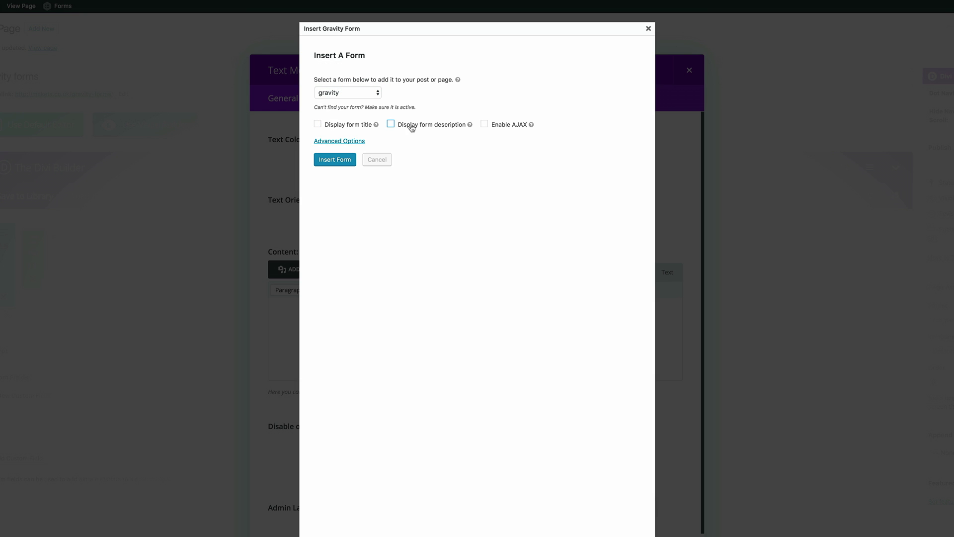
{"action": "left_click", "coordinate": [341, 161]}
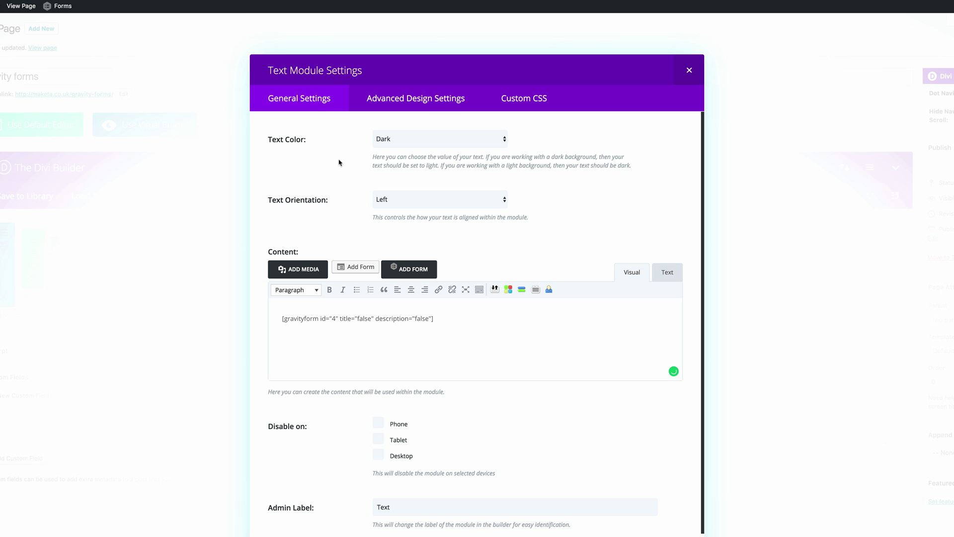
- Save the text module with the form shortcode, update the page and view it on the live site
{"action": "left_click_drag", "start_coordinate": [435, 320], "coordinate": [280, 318]}
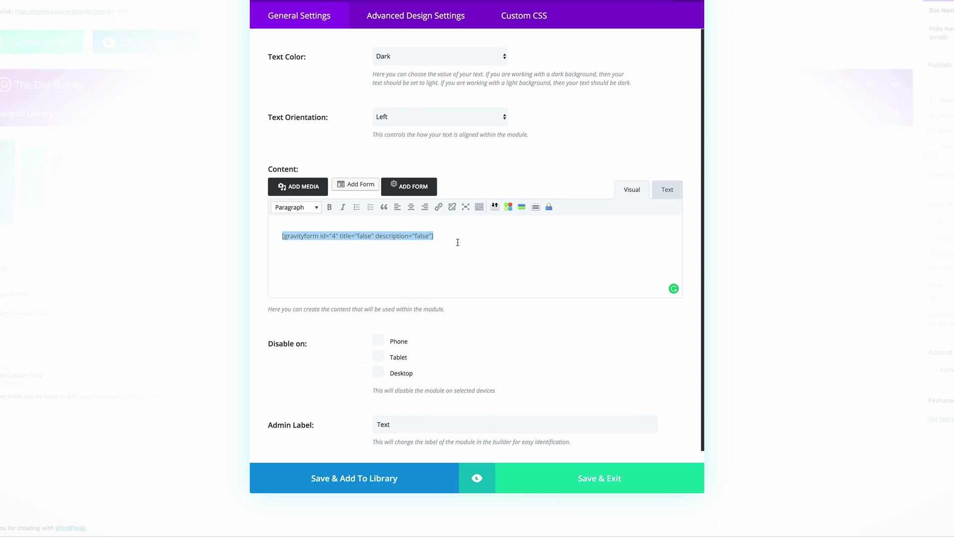
{"action": "left_click", "coordinate": [613, 480]}
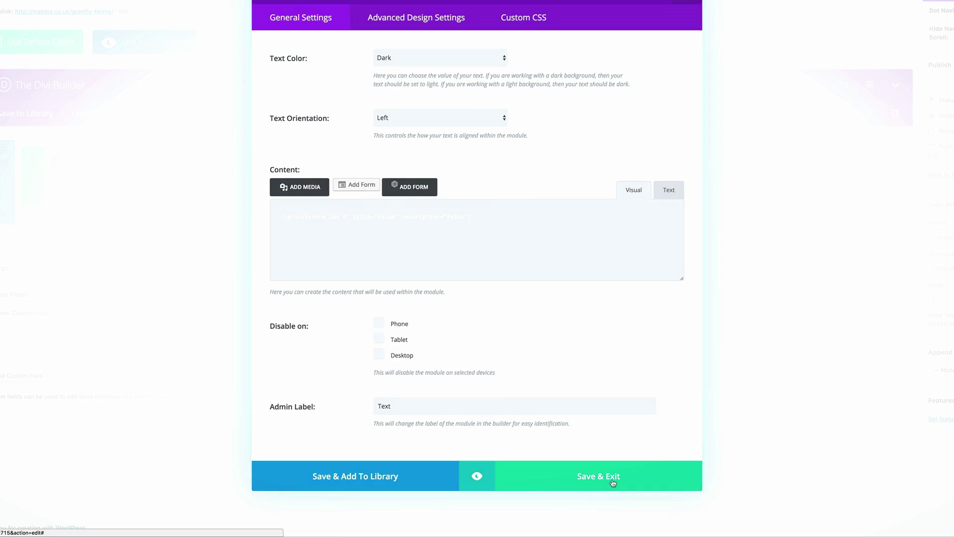
{"action": "left_click", "coordinate": [920, 179]}
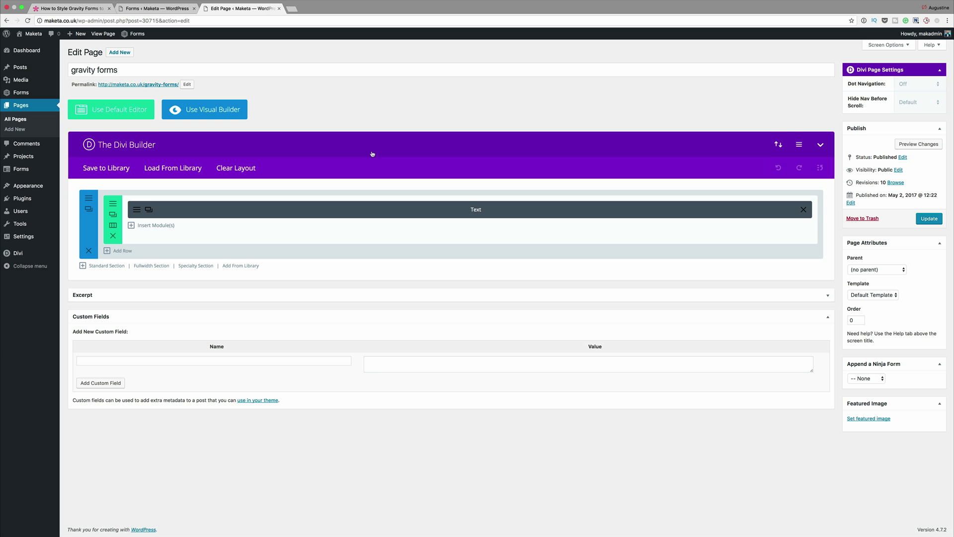
{"action": "left_click", "coordinate": [141, 86]}
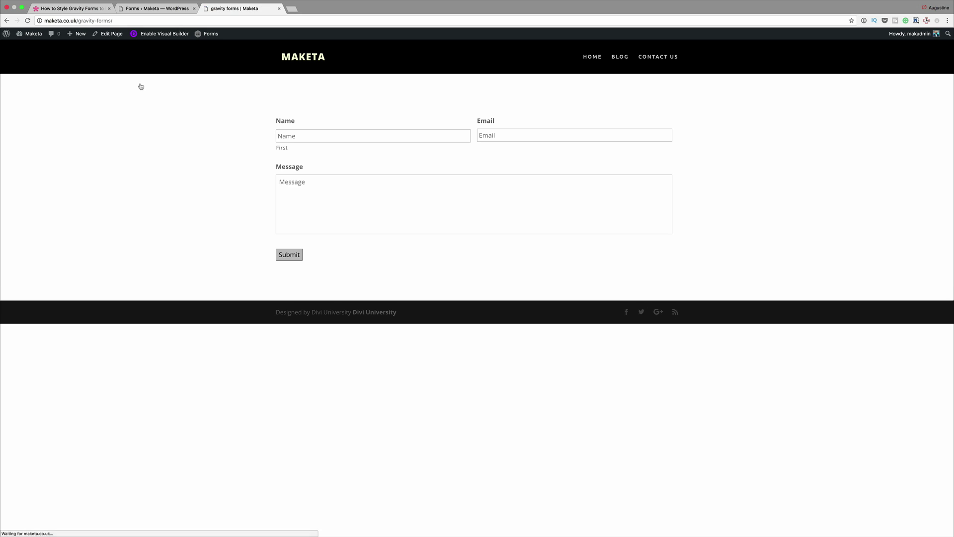
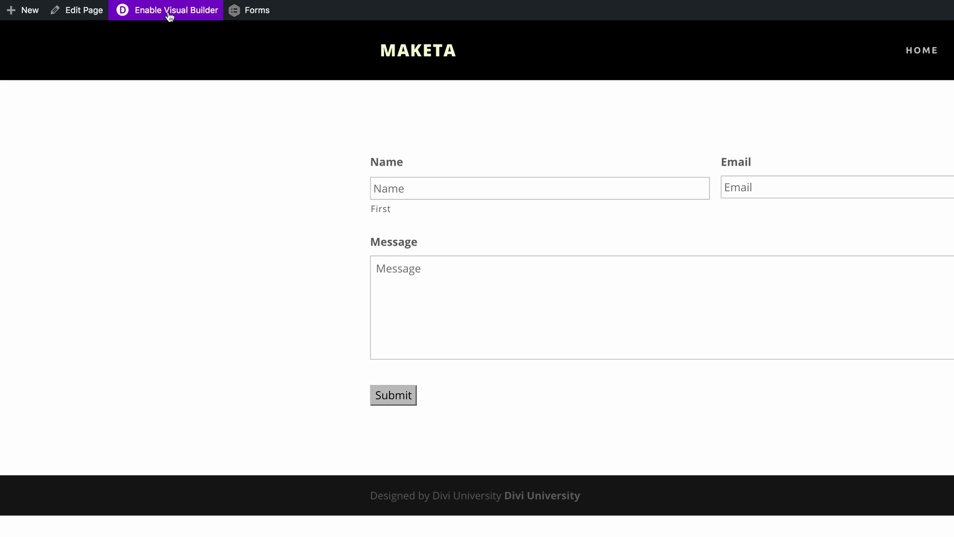
- Enable the Visual Builder on the live page and open the custom CSS section of the page settings
{"action": "left_click", "coordinate": [182, 15]}
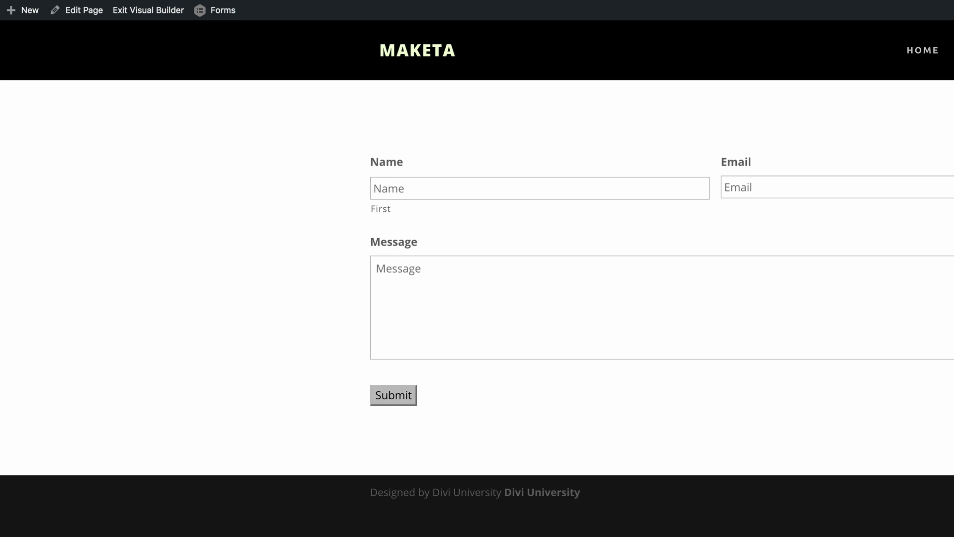
{"action": "scroll", "coordinate": [522, 497], "scroll_direction": "down", "scroll_amount": 5}
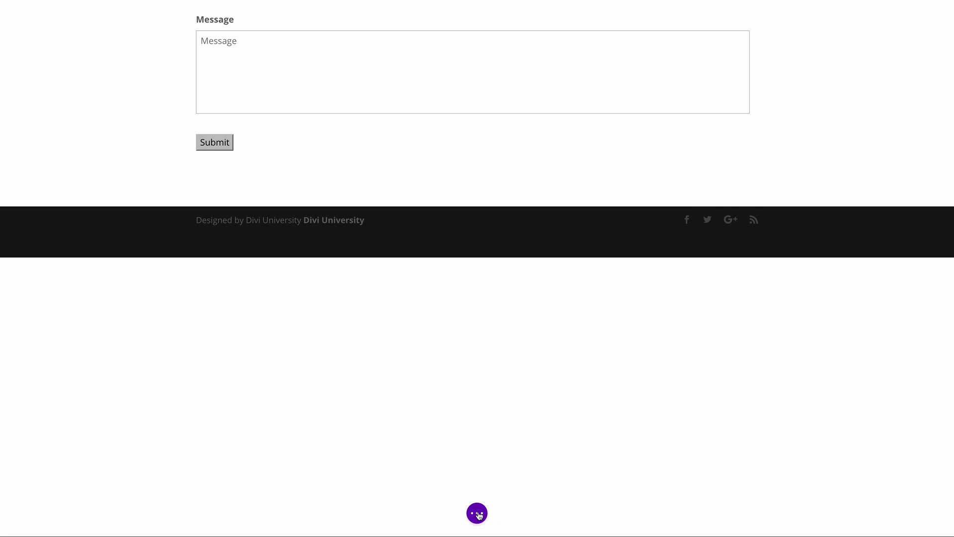
{"action": "left_click", "coordinate": [478, 512]}
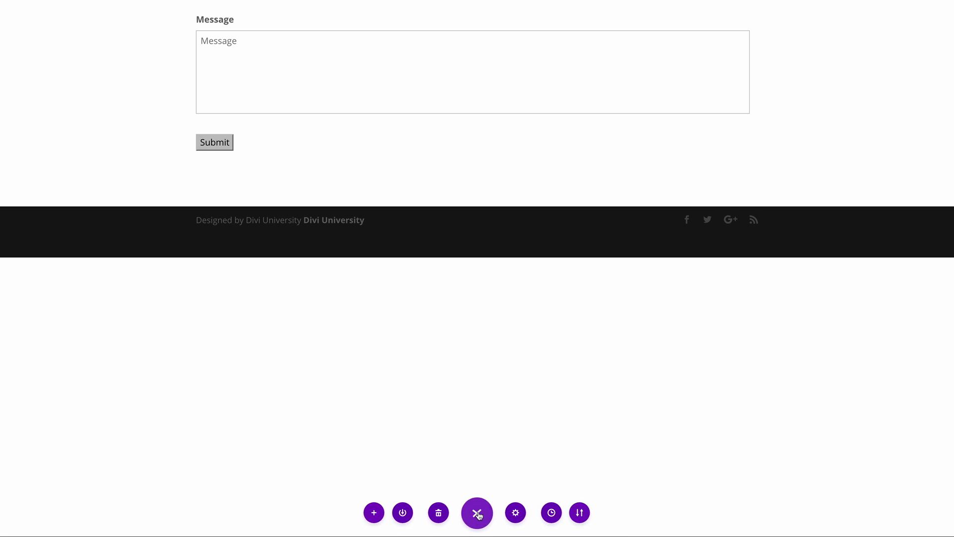
{"action": "left_click", "coordinate": [514, 513]}
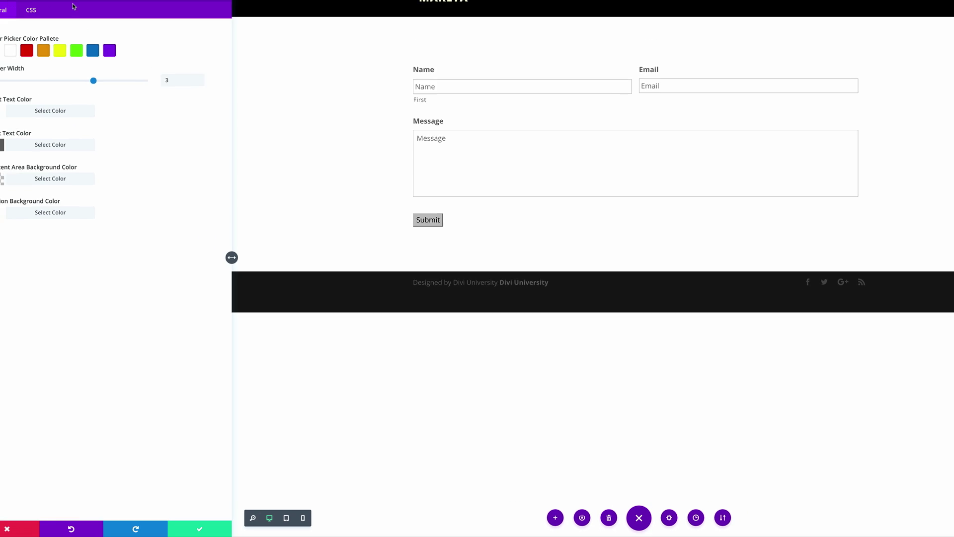
{"action": "left_click", "coordinate": [56, 31]}
- Paste the copied CSS for label removal, field, button and button hover styling into the page's custom CSS and save the page settings
{"action": "left_click", "coordinate": [120, 78]}
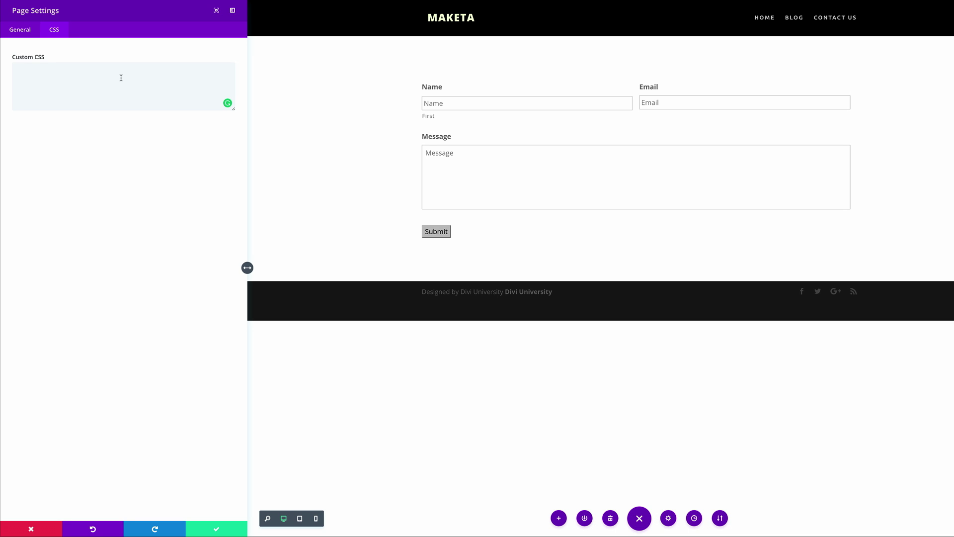
{"action": "left_click", "coordinate": [103, 76]}
{"action": "key", "text": "ctrl+v"}
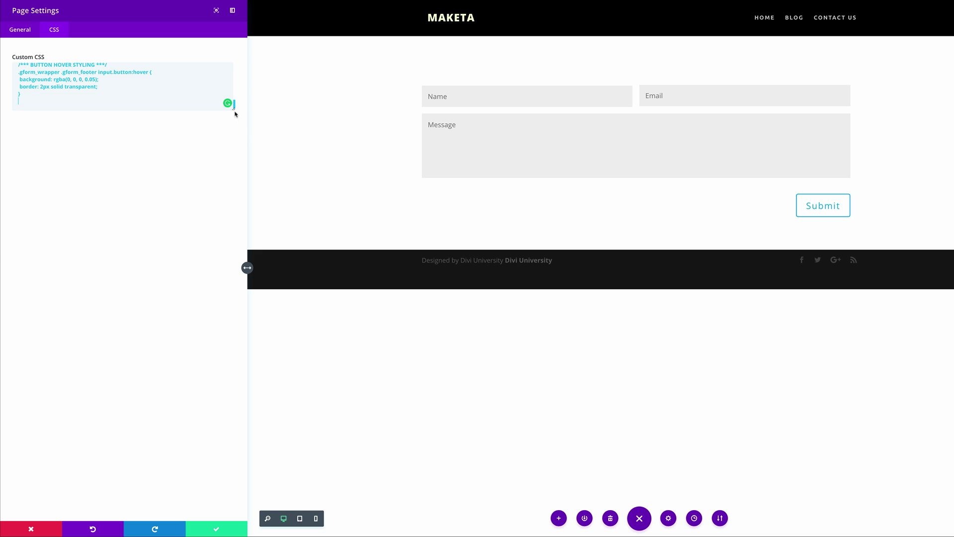
{"action": "left_click_drag", "start_coordinate": [234, 108], "coordinate": [216, 317]}
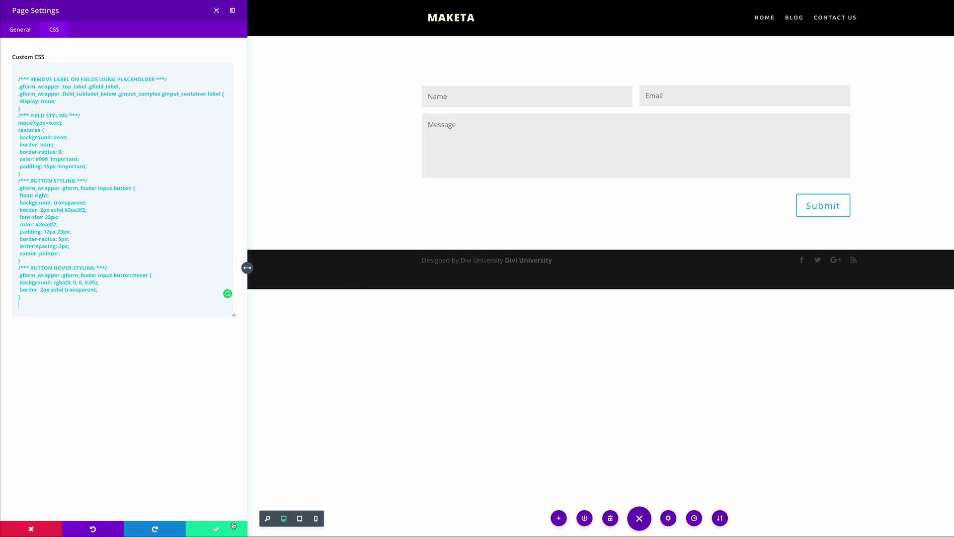
{"action": "left_click", "coordinate": [217, 530]}
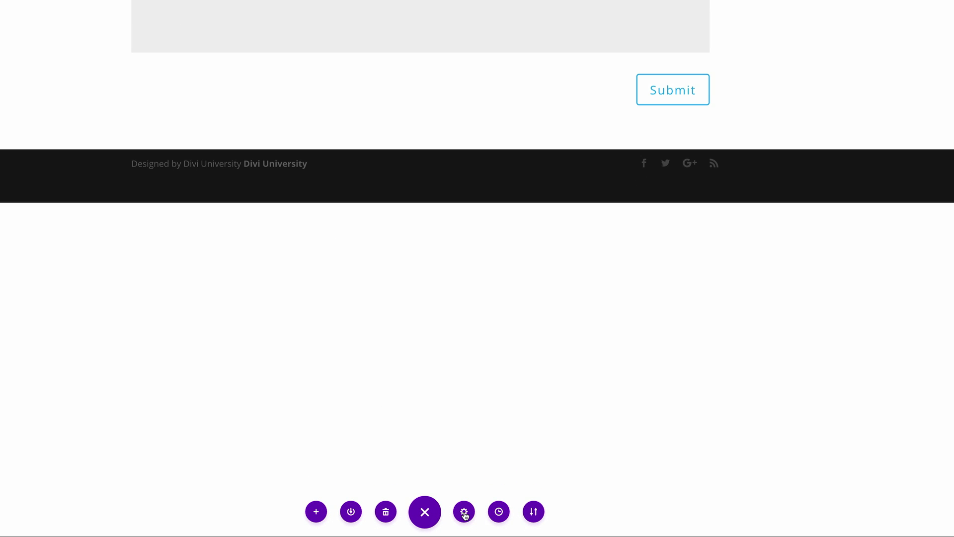
- Replace the page's custom CSS with the copied alternative styling that has a full-width submit button and rgba(255, 255, 255, 0.7) placeholder text
{"action": "left_click", "coordinate": [464, 512]}
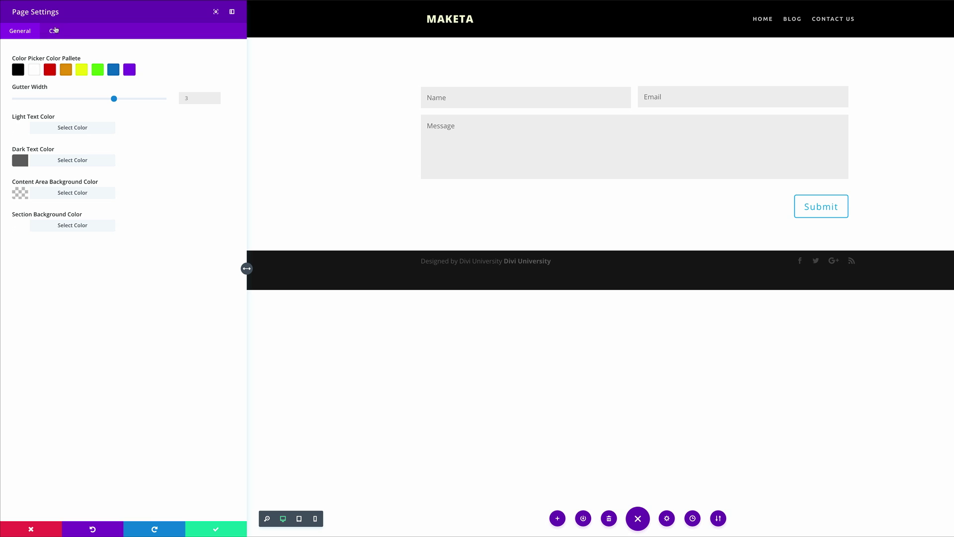
{"action": "left_click", "coordinate": [55, 31]}
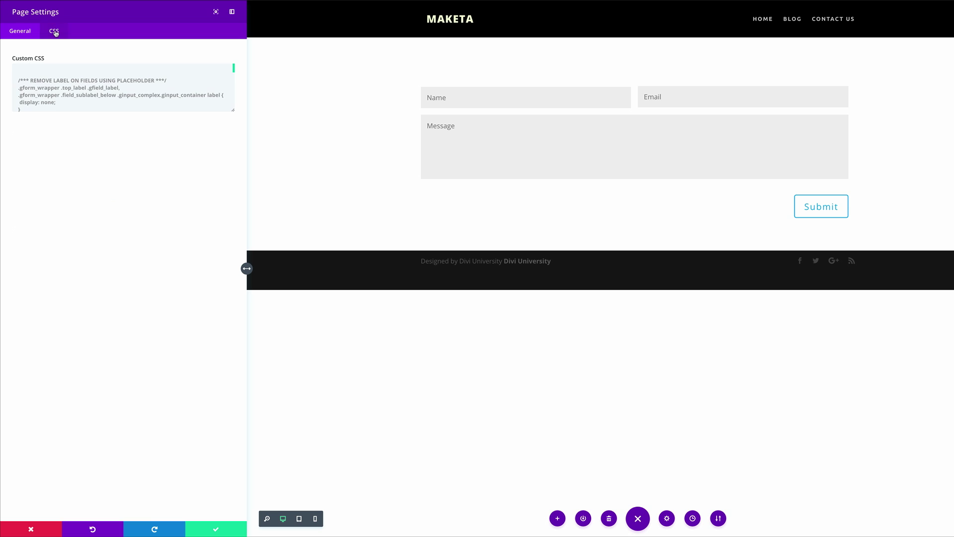
{"action": "left_click_drag", "start_coordinate": [232, 111], "coordinate": [224, 407]}
{"action": "left_click_drag", "start_coordinate": [25, 307], "coordinate": [15, 77]}
{"action": "key", "text": "BackSpace"}
{"action": "key", "text": "BackSpace"}
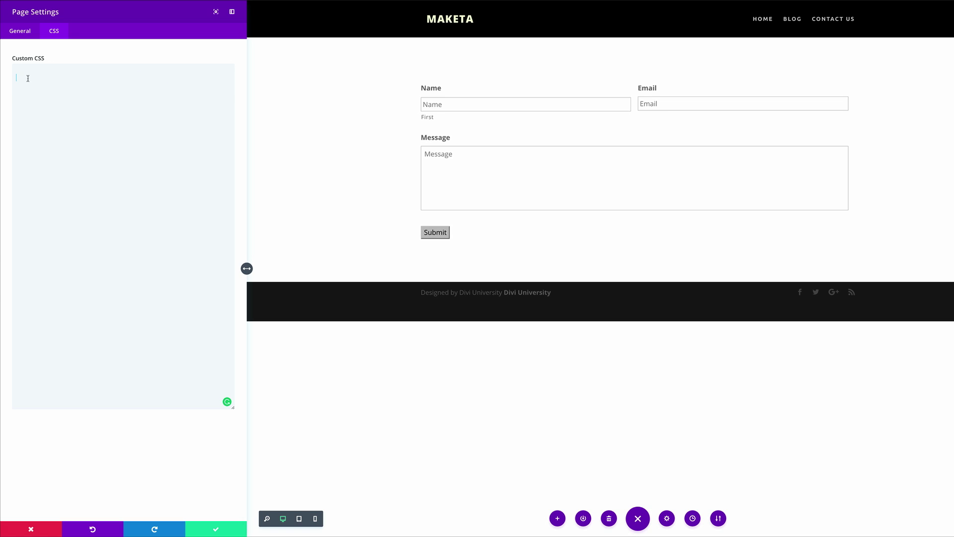
{"action": "key", "text": "ctrl+v"}
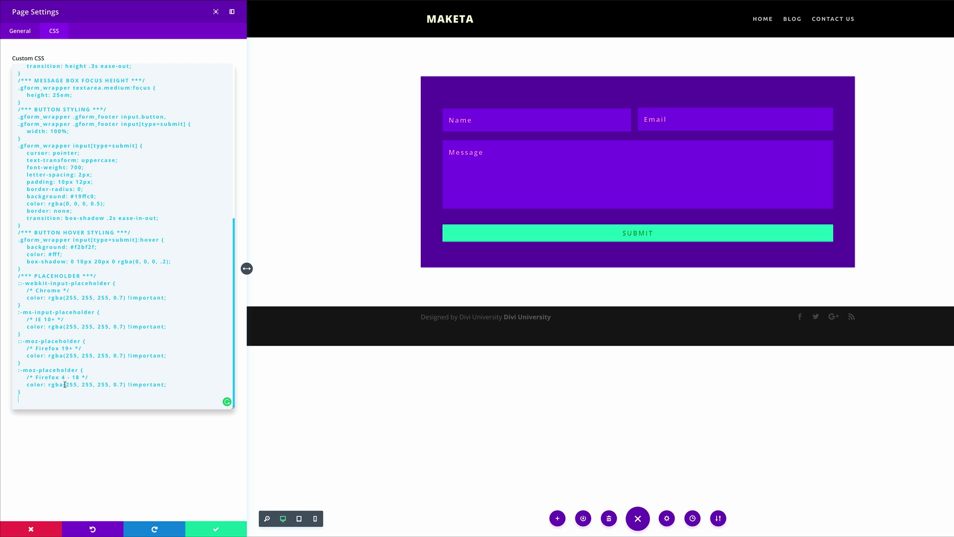
{"action": "left_click_drag", "start_coordinate": [66, 384], "coordinate": [122, 386]}
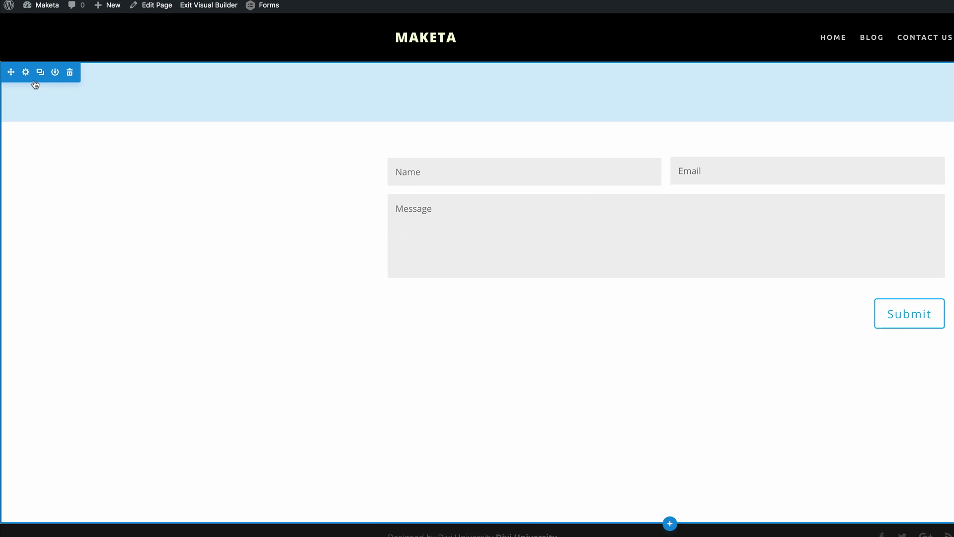
- Upload the buildings-1842147_1280 image from the Downloads folder, use it as the section's background image and save the section settings
{"action": "left_click", "coordinate": [25, 72]}
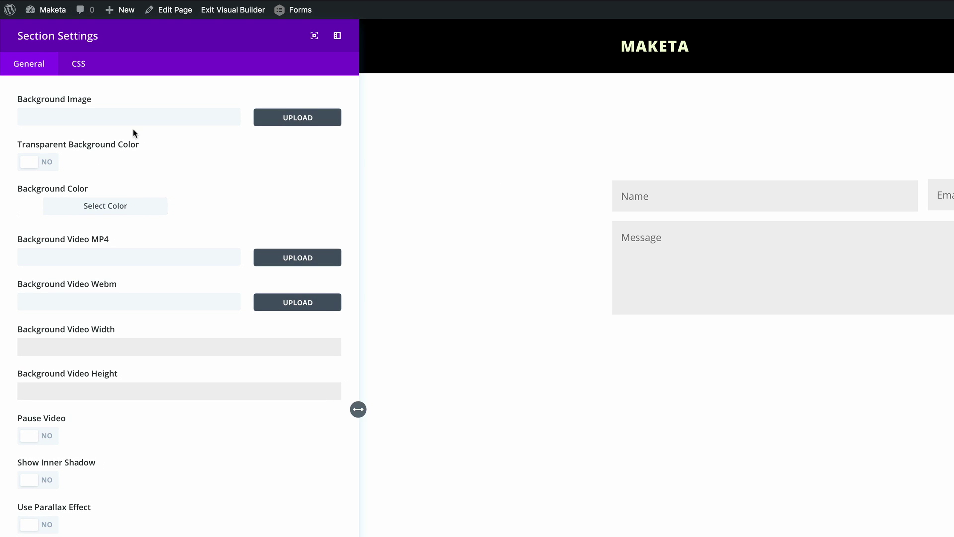
{"action": "left_click", "coordinate": [312, 118]}
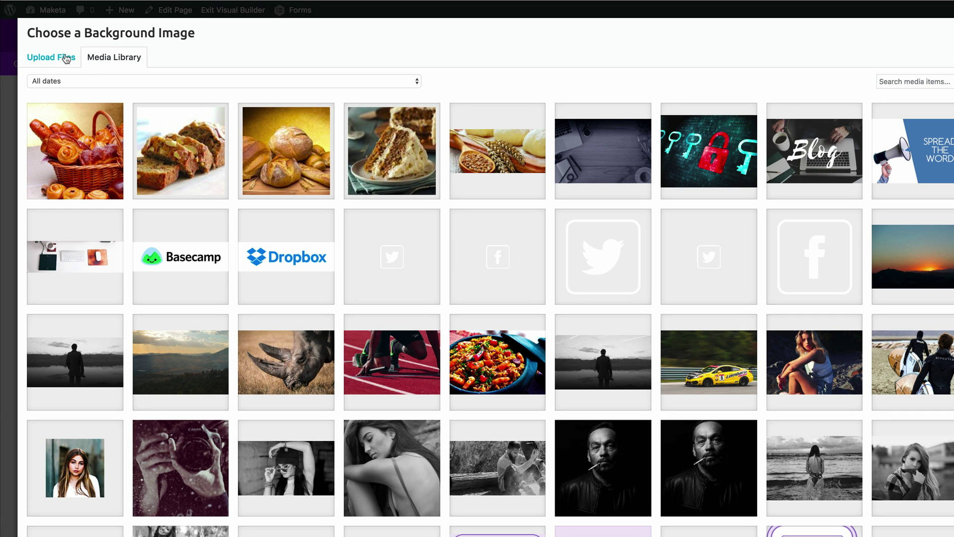
{"action": "left_click", "coordinate": [61, 58]}
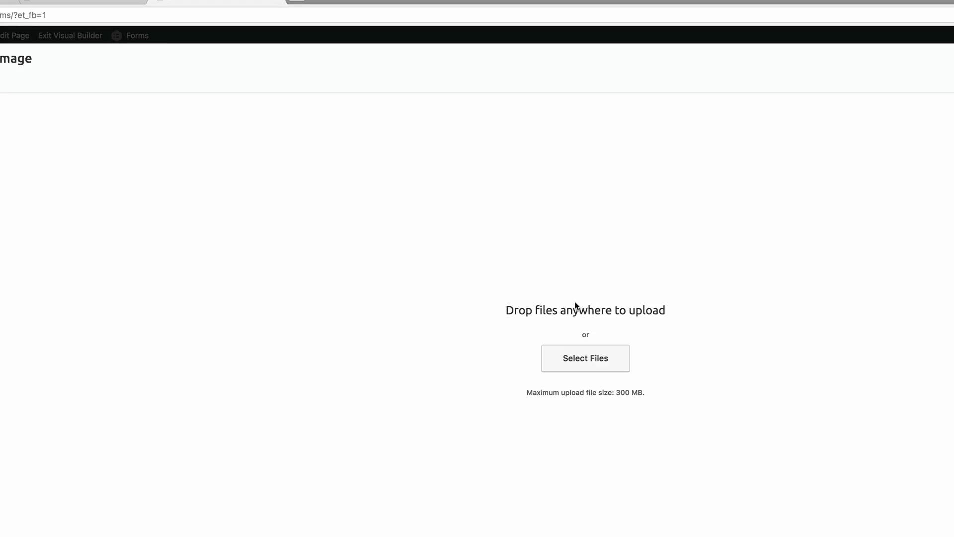
{"action": "left_click", "coordinate": [578, 358]}
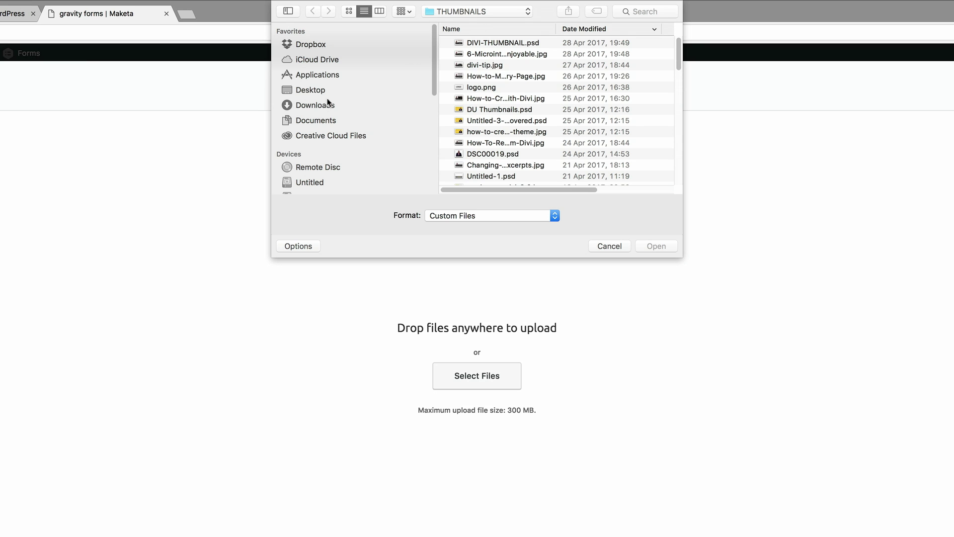
{"action": "left_click", "coordinate": [322, 105]}
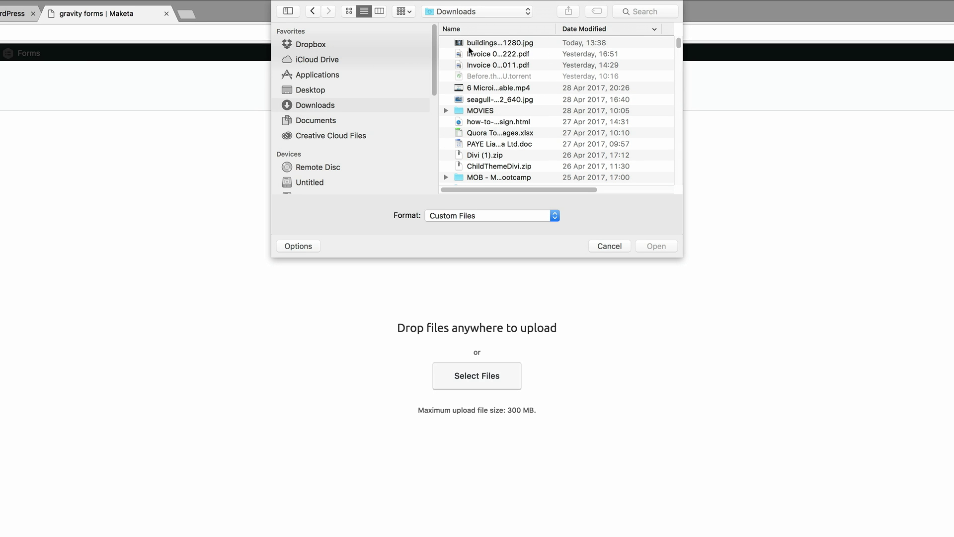
{"action": "left_click", "coordinate": [475, 43]}
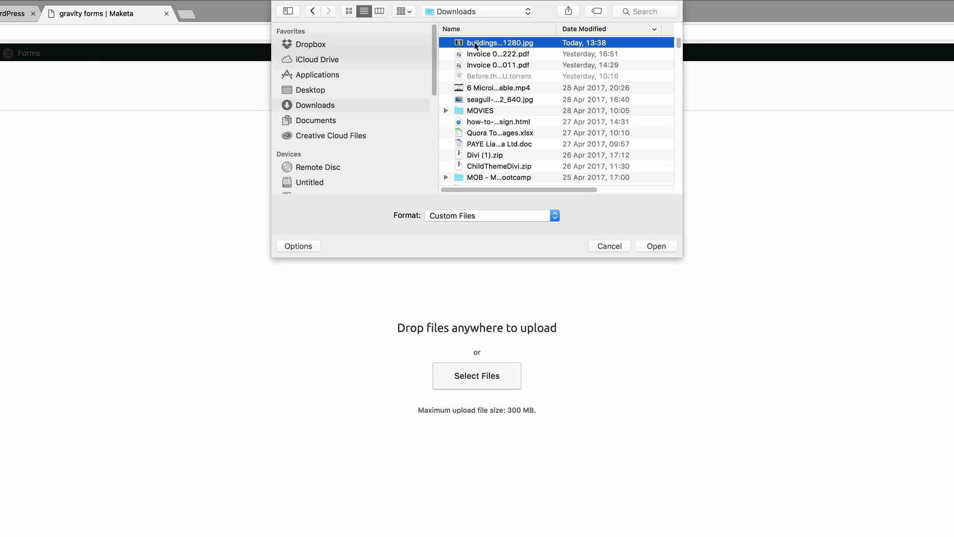
{"action": "double_click", "coordinate": [474, 41]}
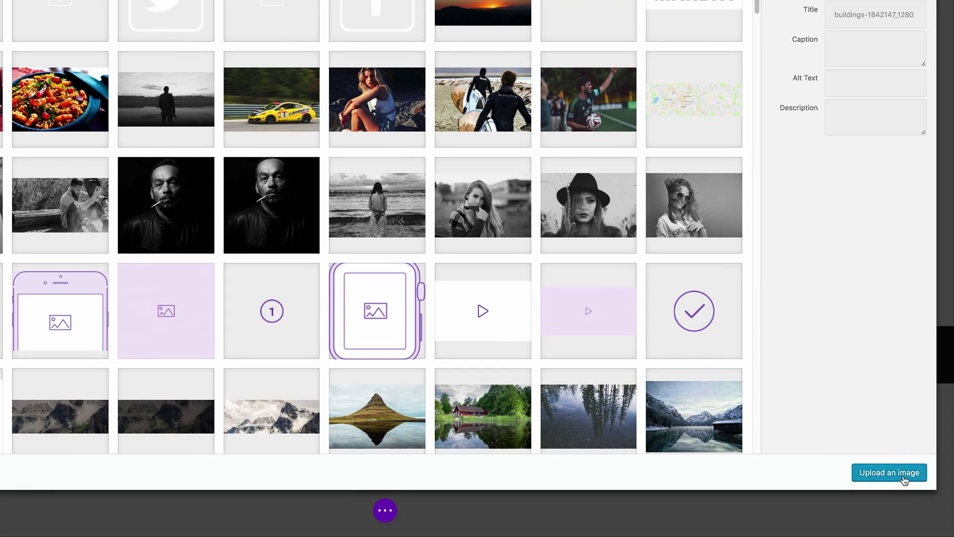
{"action": "left_click", "coordinate": [903, 477]}
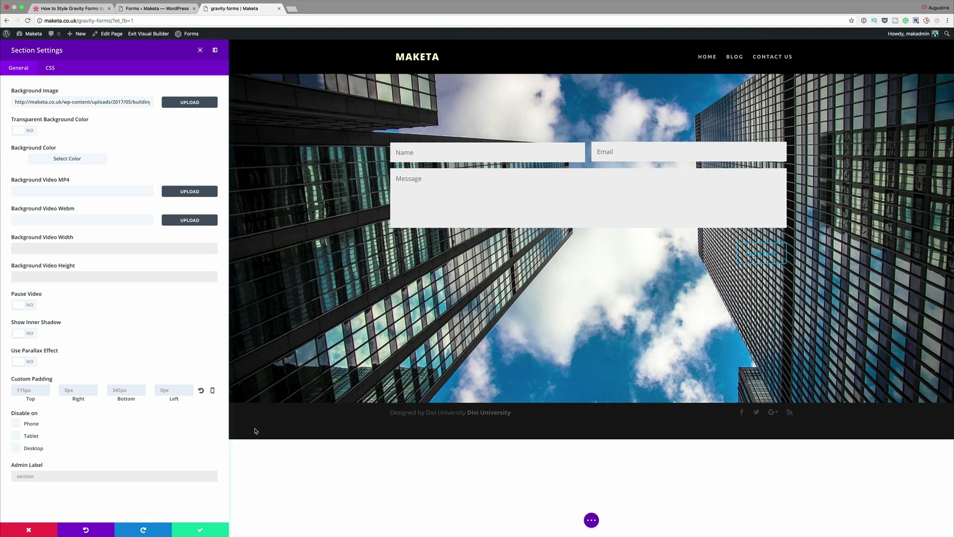
{"action": "left_click", "coordinate": [201, 532]}
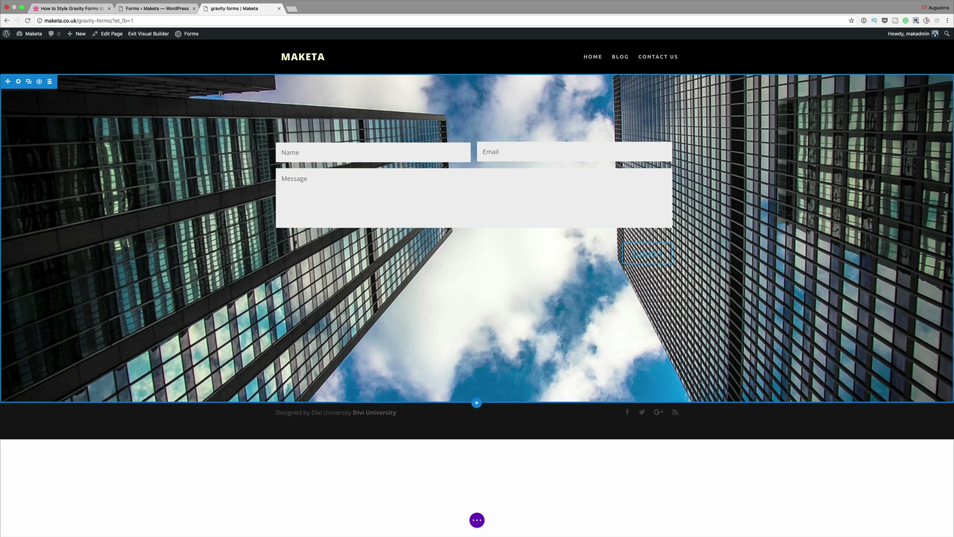
- Open the gravity form in the form editor, add a Section field and move it above the Name field
{"action": "left_click", "coordinate": [155, 17]}
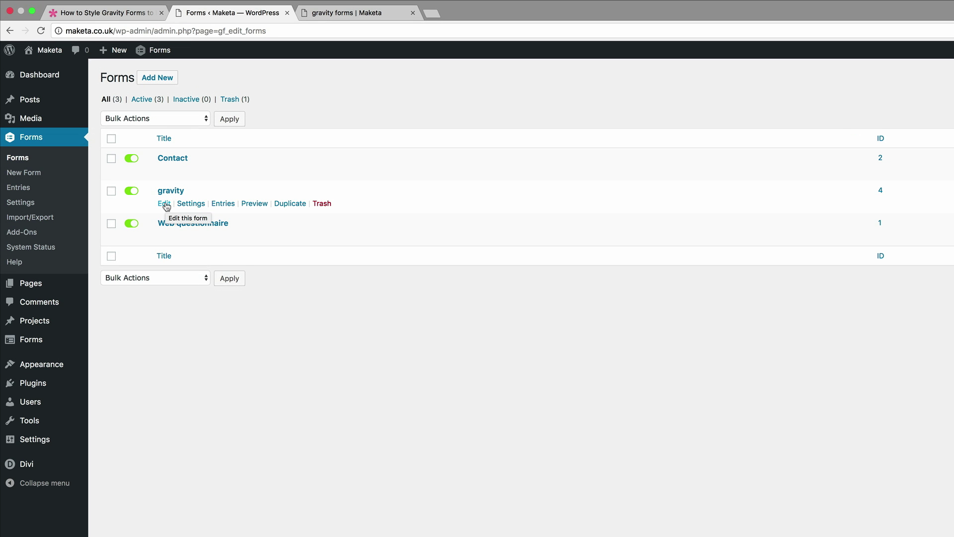
{"action": "left_click", "coordinate": [165, 204]}
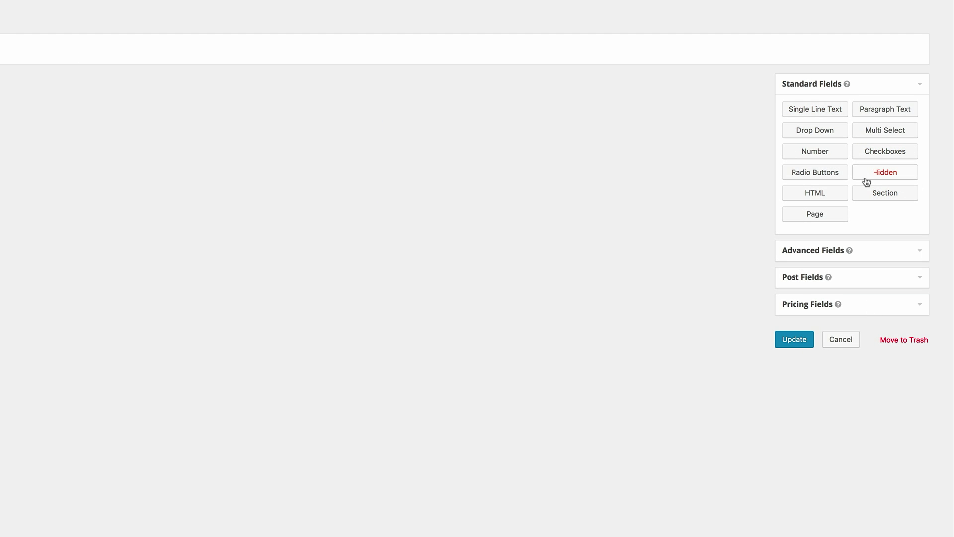
{"action": "left_click", "coordinate": [892, 199]}
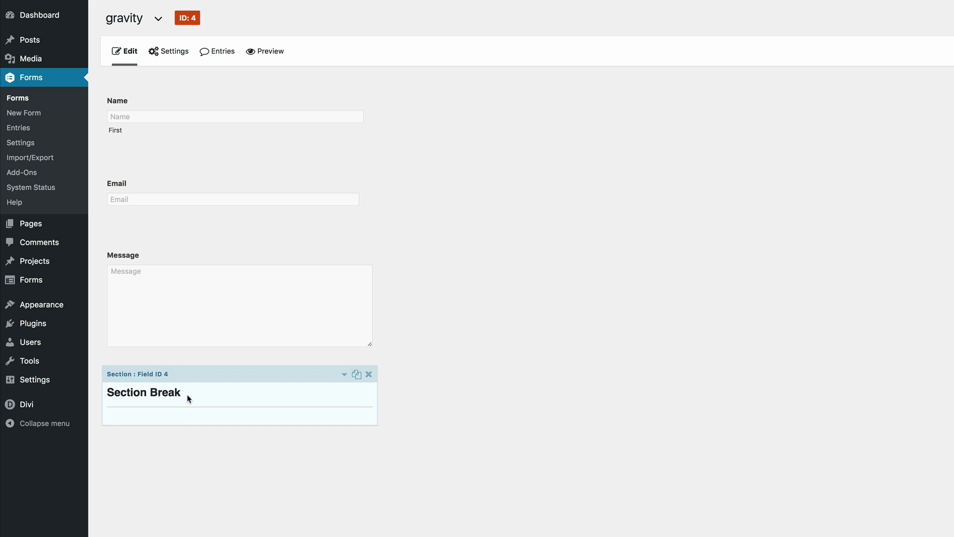
{"action": "left_click_drag", "start_coordinate": [243, 376], "coordinate": [263, 97]}
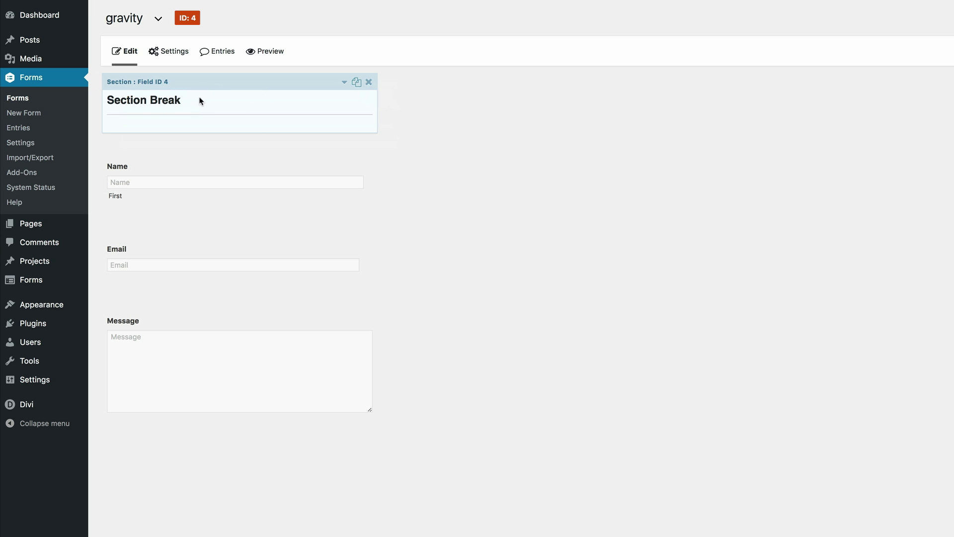
- Set the section break's field label to "My Details" and update the form
{"action": "left_click", "coordinate": [207, 82]}
{"action": "left_click", "coordinate": [176, 185]}
{"action": "triple_click", "coordinate": [176, 185]}
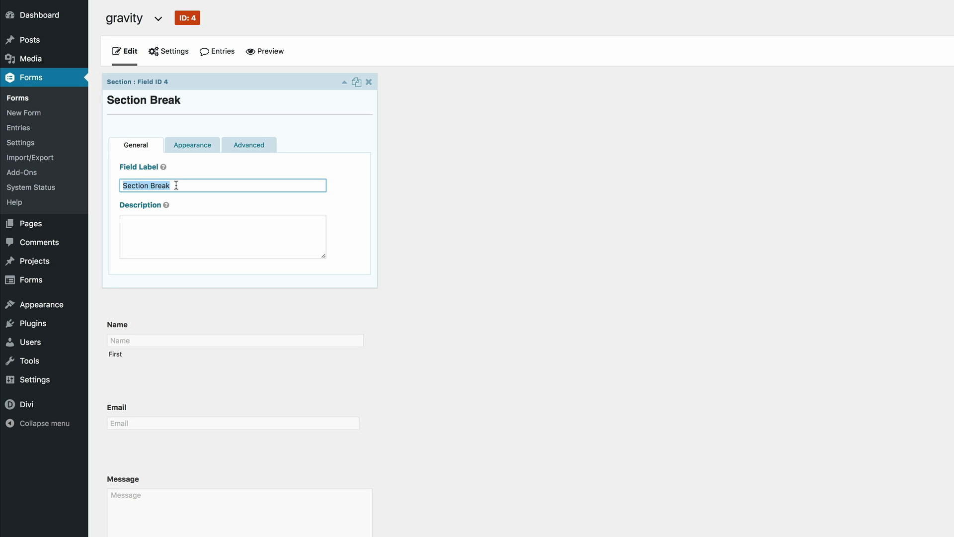
{"action": "type", "text": "My Details"}
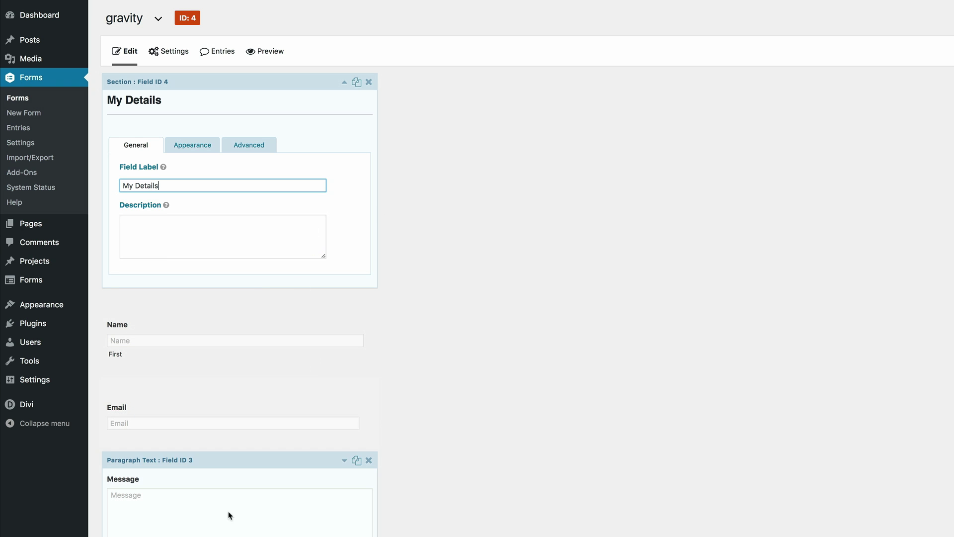
{"action": "left_click", "coordinate": [323, 82]}
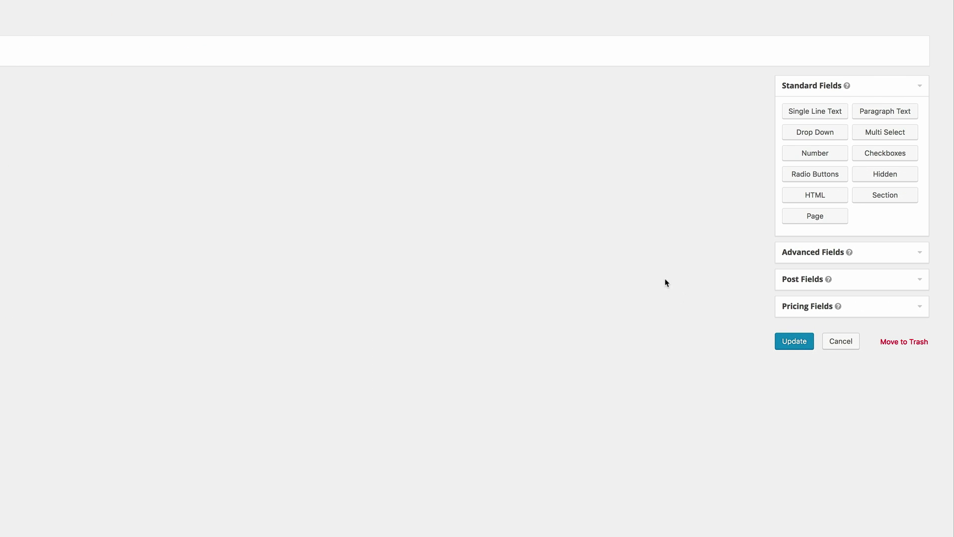
{"action": "left_click", "coordinate": [798, 342]}
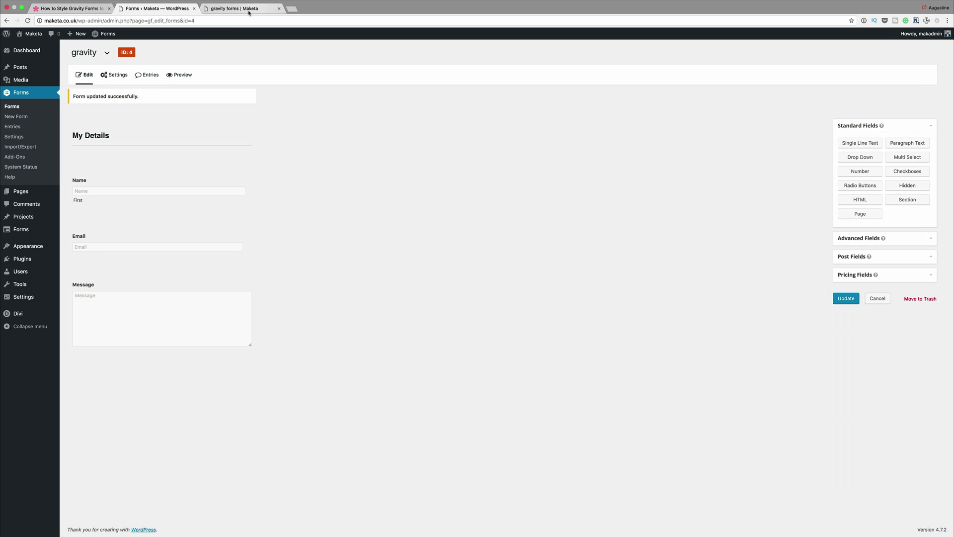
- Reload the gravity forms page in the Visual Builder despite unsaved changes and reduce the section's bottom padding to about 301 px
{"action": "left_click", "coordinate": [245, 18]}
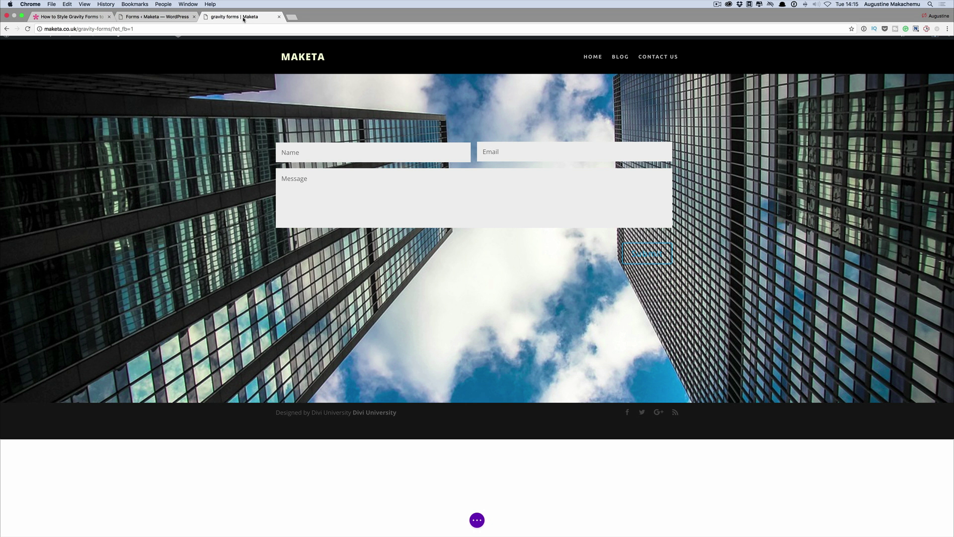
{"action": "left_click", "coordinate": [27, 20]}
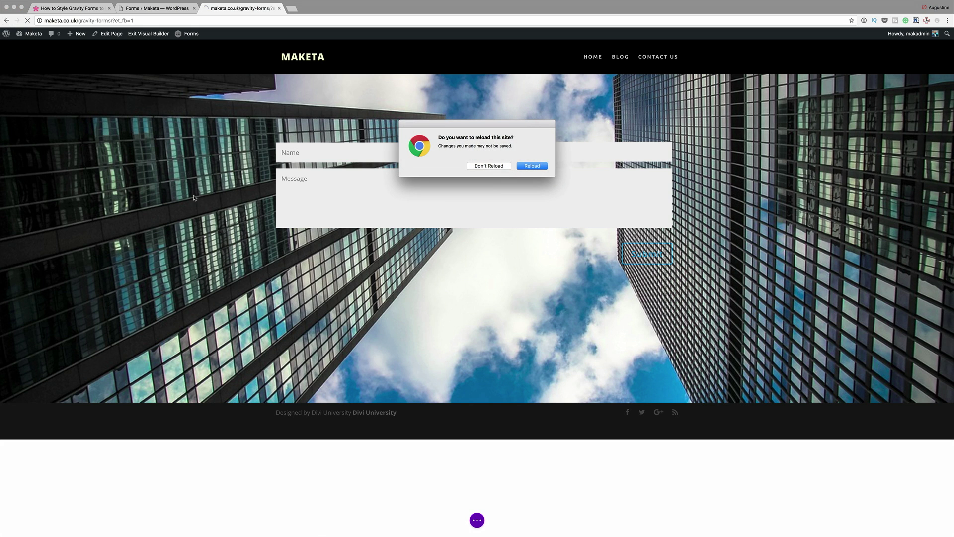
{"action": "left_click", "coordinate": [532, 166]}
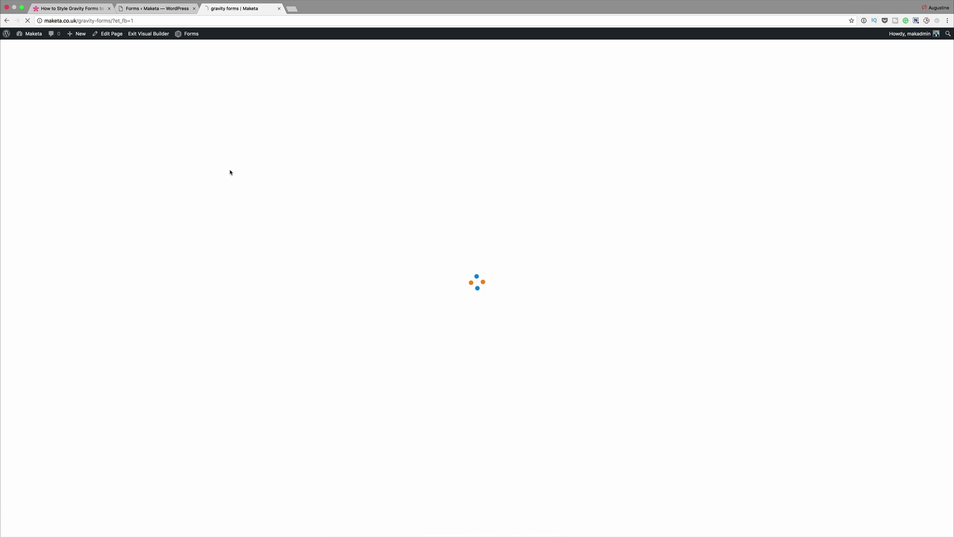
{"action": "left_click", "coordinate": [515, 334]}
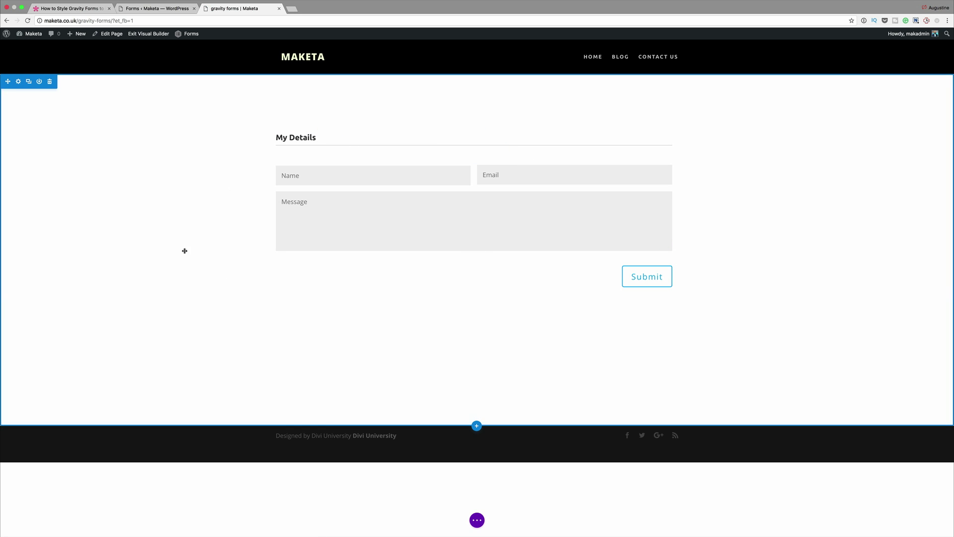
{"action": "left_click_drag", "start_coordinate": [436, 425], "coordinate": [437, 409]}
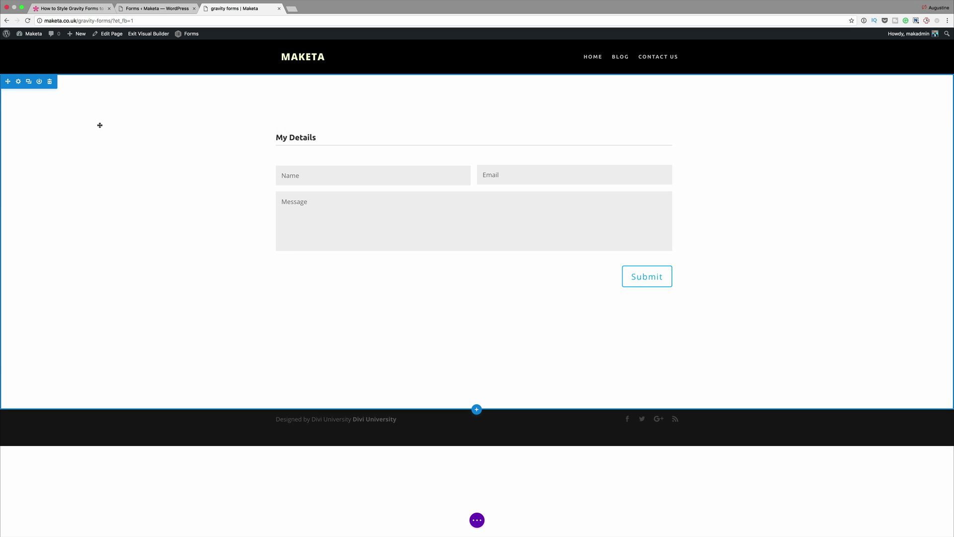
- Set the existing buildings-1842147_1280.jpg media library image as the section's background and save the section settings
{"action": "left_click", "coordinate": [17, 81]}
{"action": "left_click", "coordinate": [189, 103]}
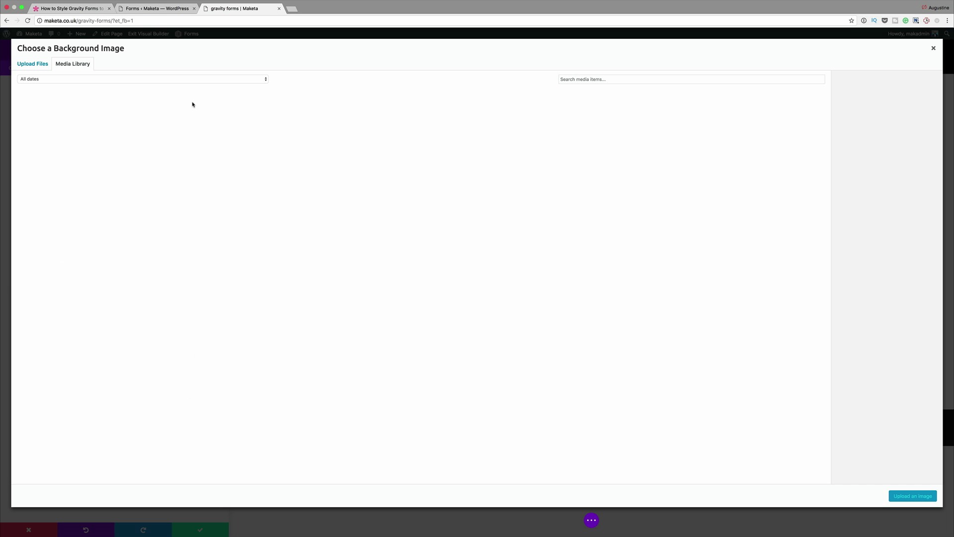
{"action": "left_click", "coordinate": [78, 120]}
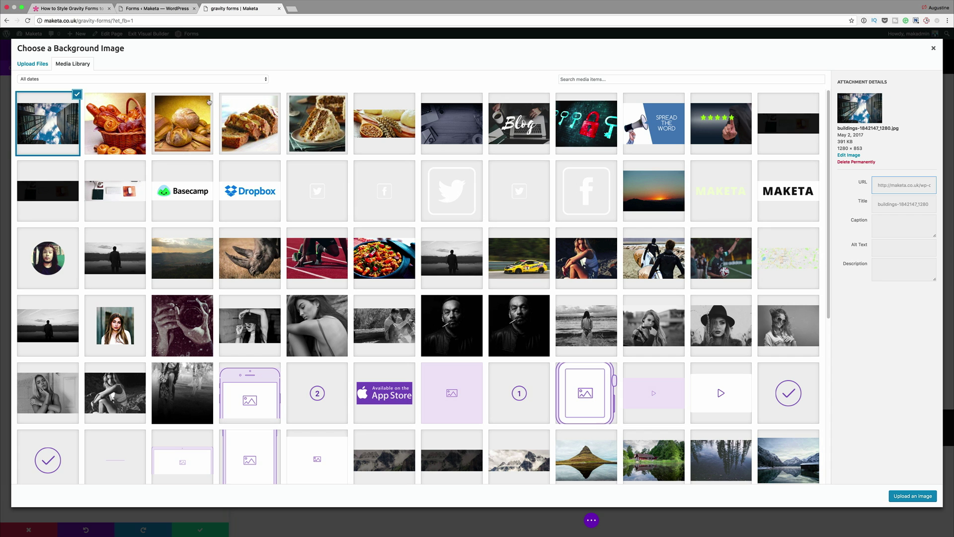
{"action": "left_click", "coordinate": [927, 498]}
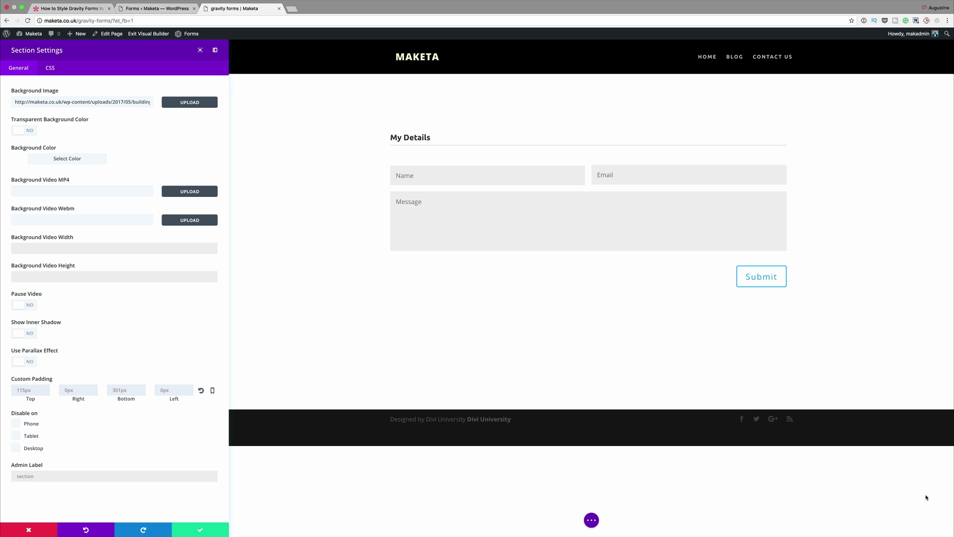
{"action": "left_click", "coordinate": [201, 531]}
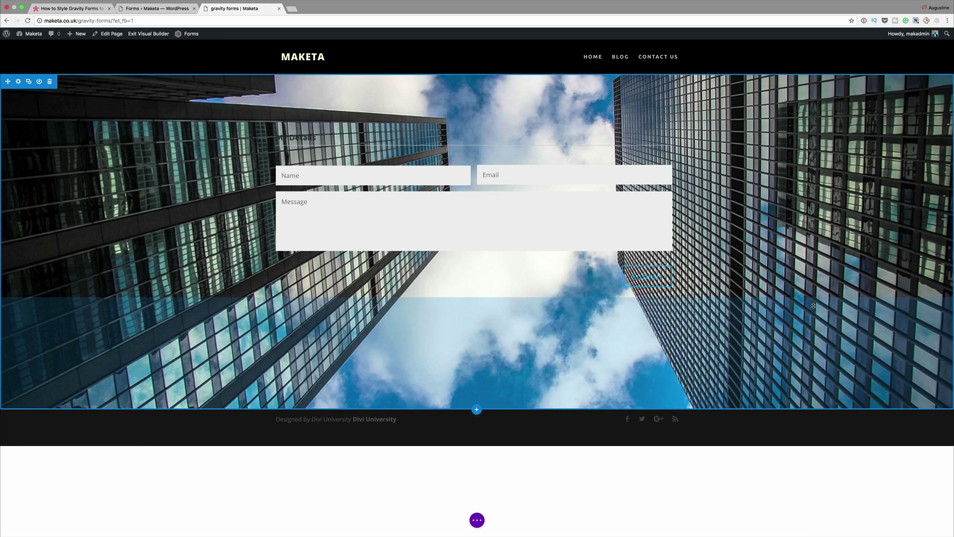
- Replace the page's custom CSS with the copied styling that has a rgba(255, 255, 255, 0.95) form wrapper with 5% padding, and save the page settings
{"action": "left_click", "coordinate": [477, 520]}
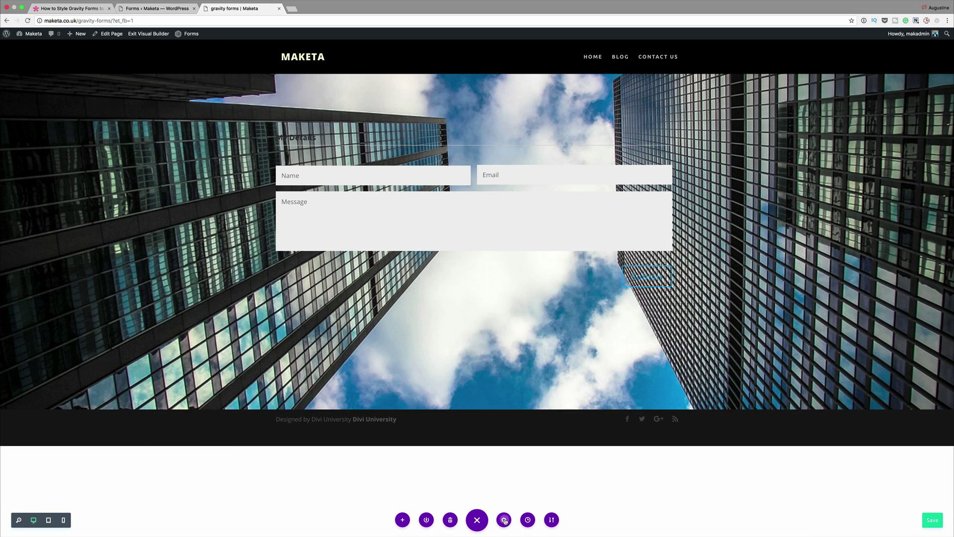
{"action": "left_click", "coordinate": [505, 520]}
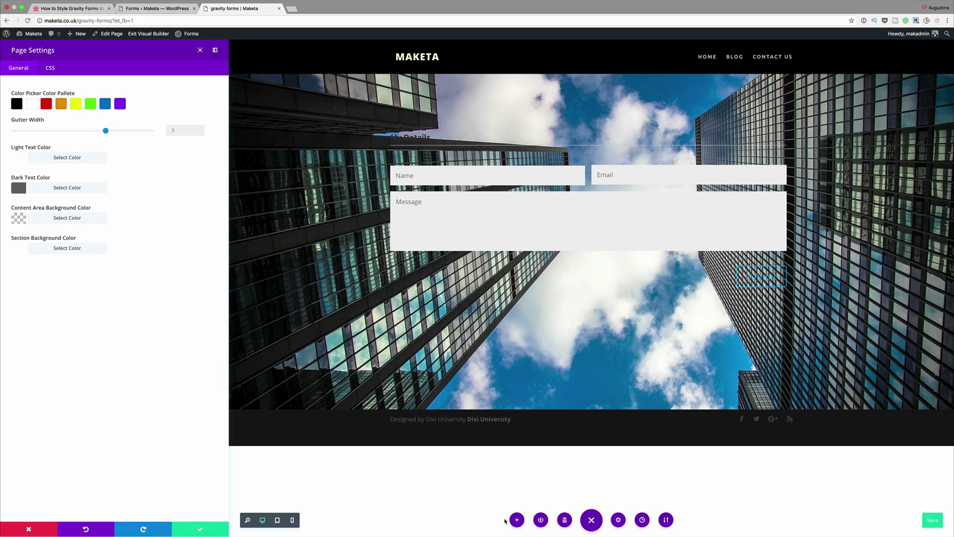
{"action": "left_click", "coordinate": [50, 69]}
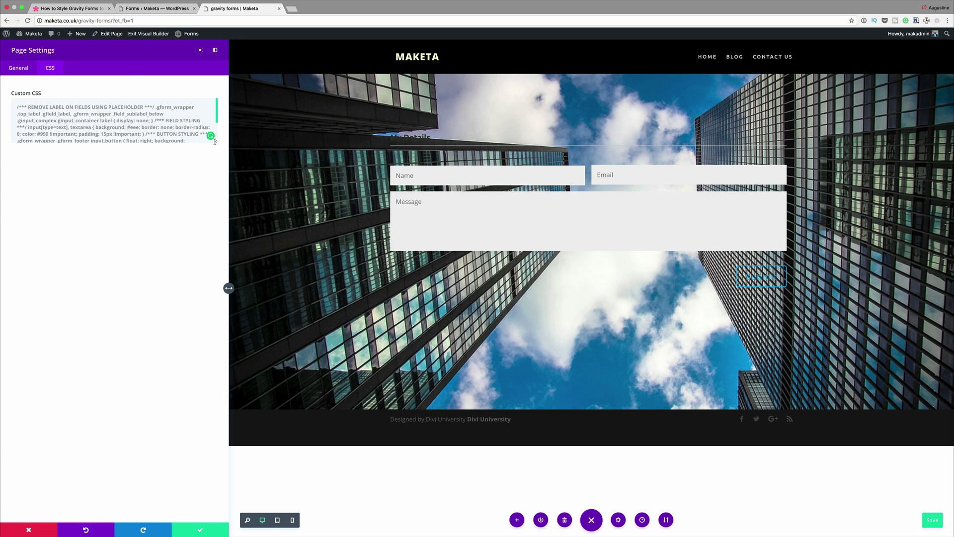
{"action": "left_click_drag", "start_coordinate": [217, 143], "coordinate": [221, 331]}
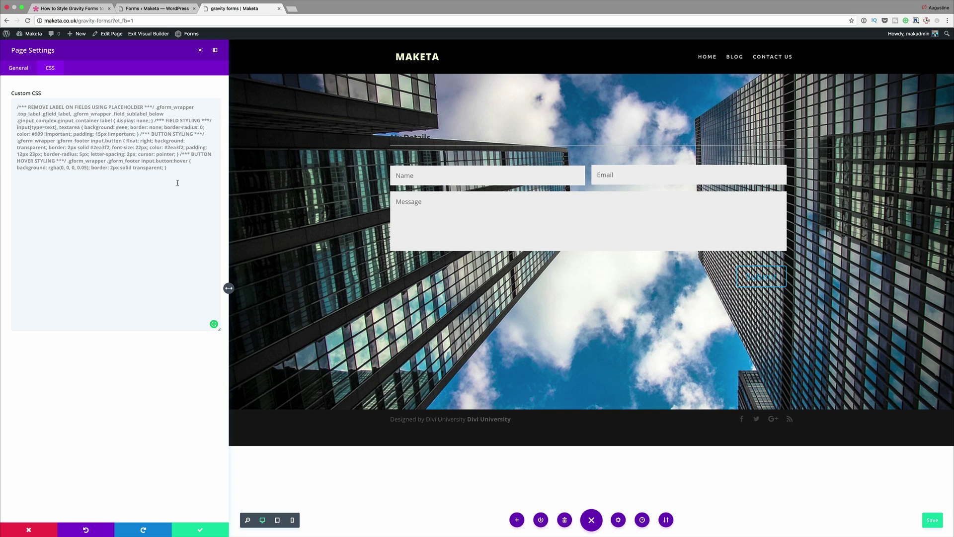
{"action": "left_click_drag", "start_coordinate": [177, 165], "coordinate": [43, 117]}
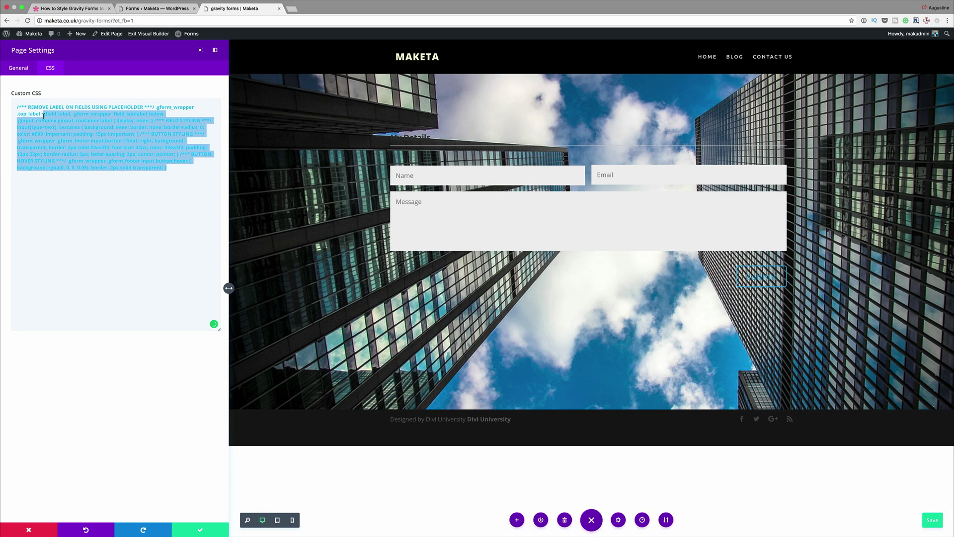
{"action": "key", "text": "BackSpace"}
{"action": "key", "text": "ctrl+a"}
{"action": "key", "text": "ctrl+v"}
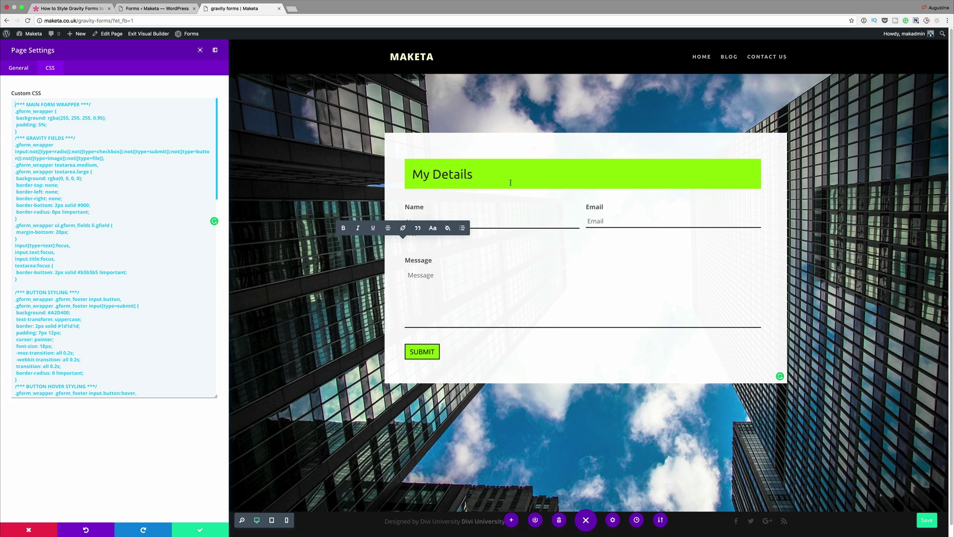
{"action": "left_click", "coordinate": [201, 531]}
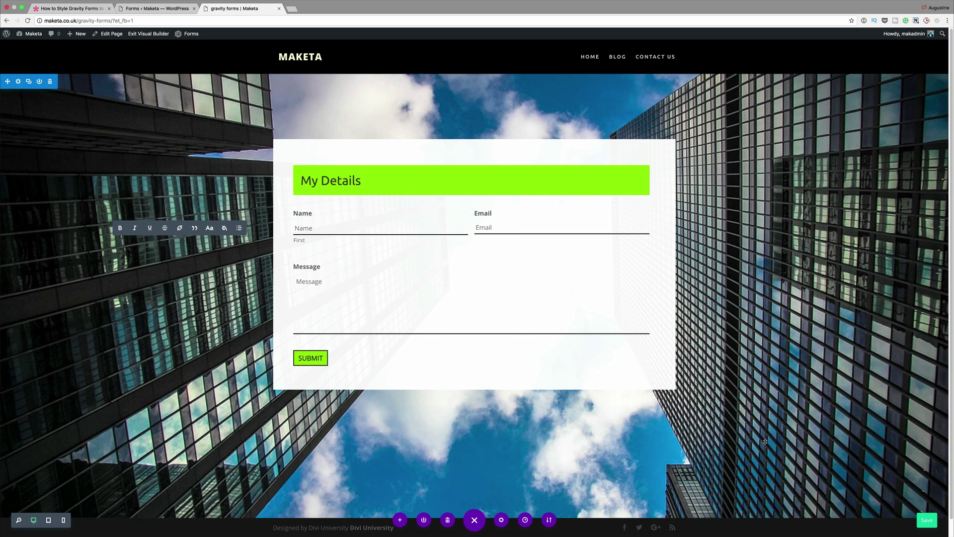